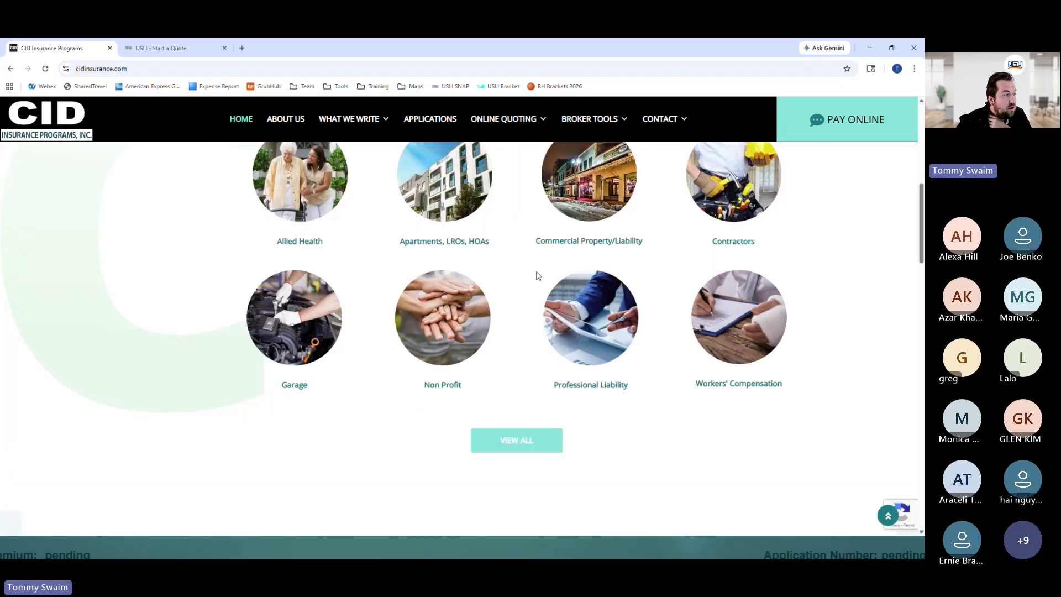
Open Web Quote with USLI from the Online Quoting menu and scroll to the product categories
scroll(536, 275, up, 10)
mouse_move(518, 147)
click(501, 226)
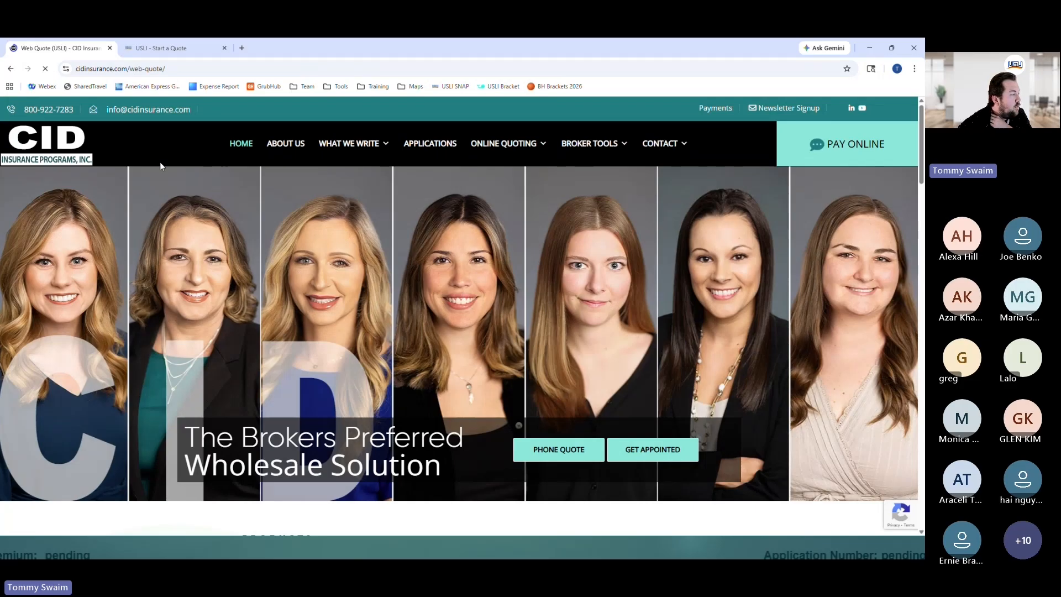
scroll(445, 246, down, 6)
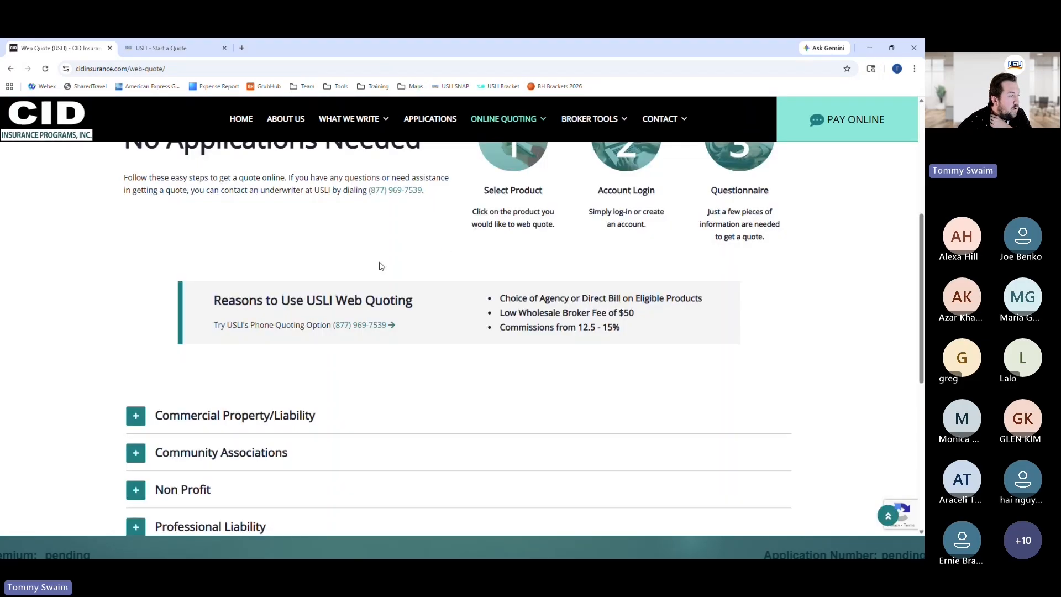
scroll(380, 266, up, 1)
scroll(380, 266, up, 1)
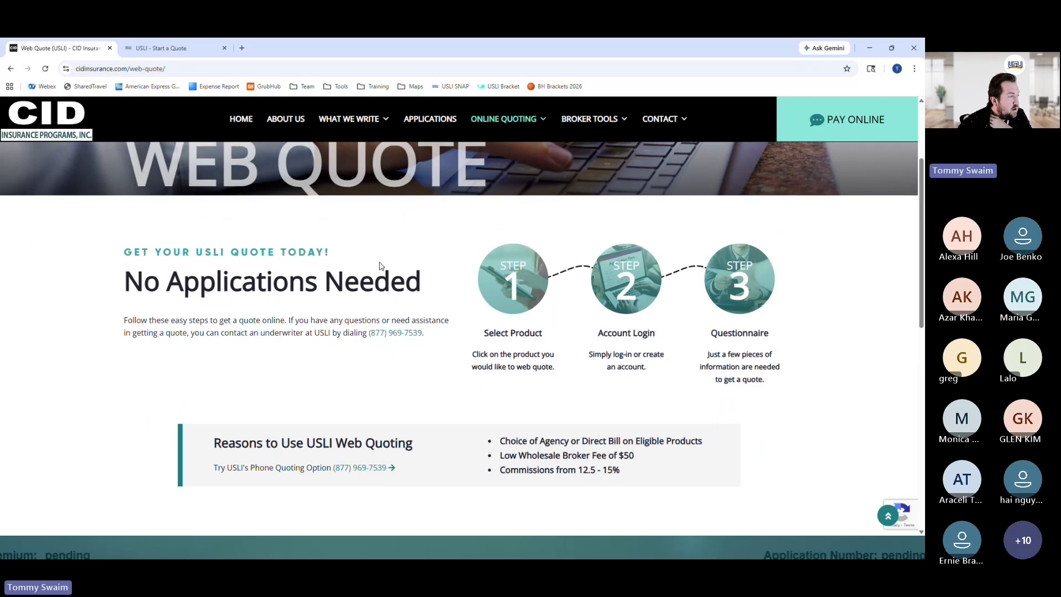
scroll(380, 266, down, 1)
scroll(380, 266, down, 2)
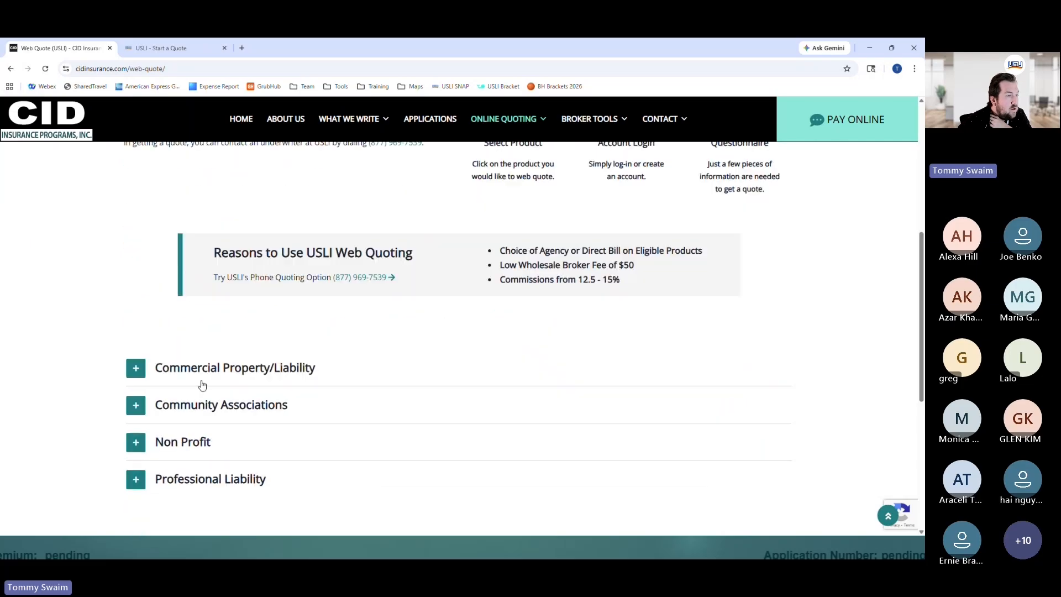
Switch to the USLI Start a Quote tab and try the Special Events and Contracting and Construction industry filters
click(160, 48)
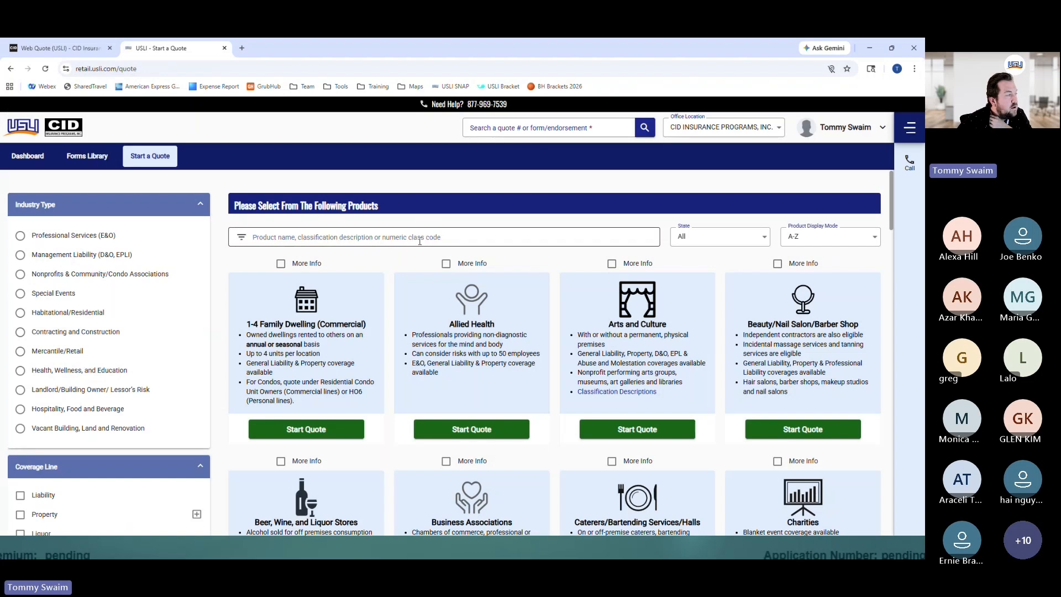
scroll(467, 285, down, 4)
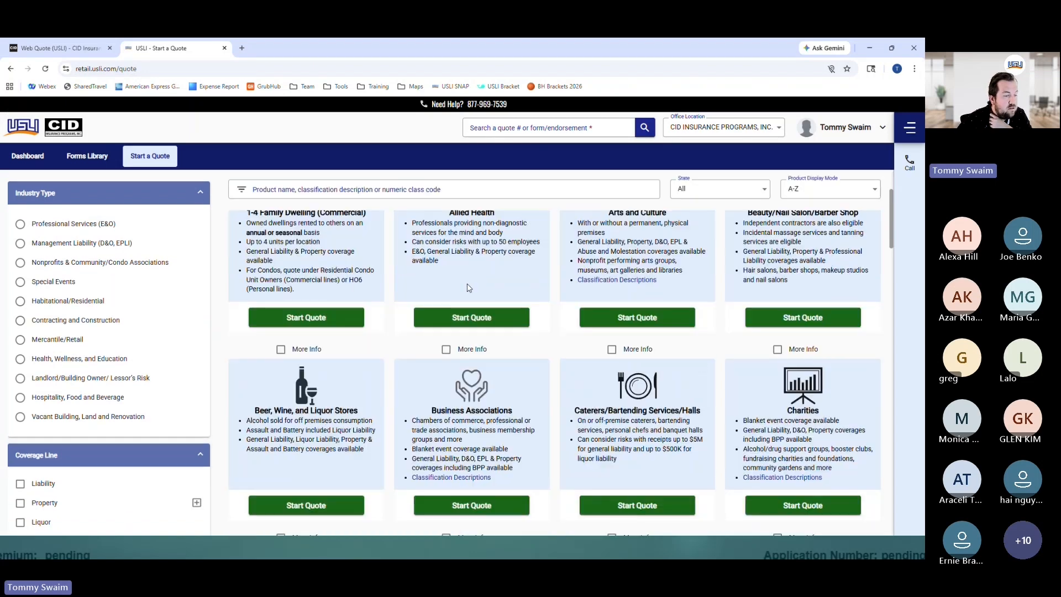
scroll(468, 286, down, 11)
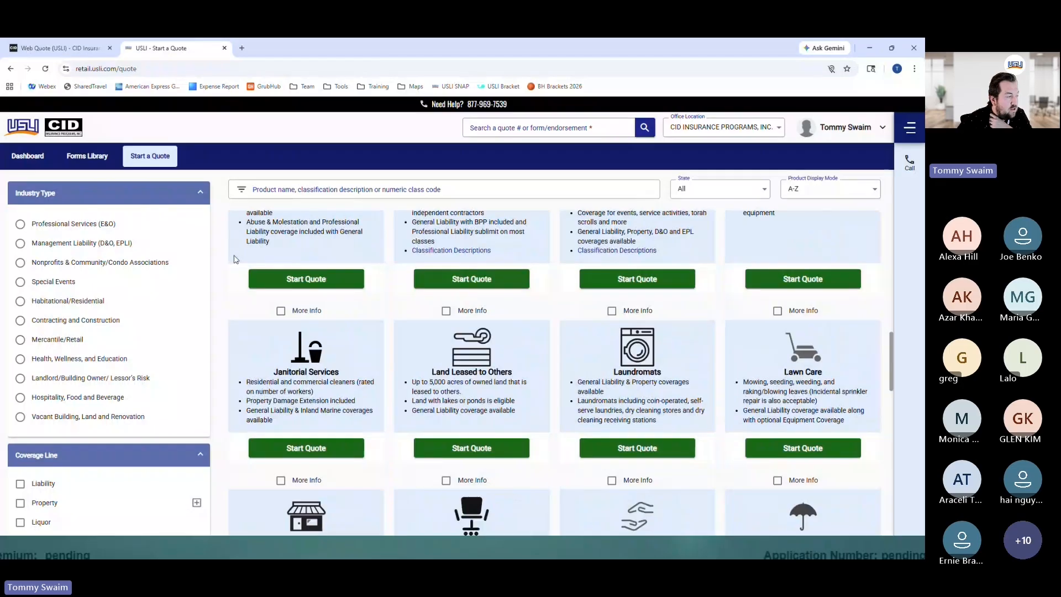
click(20, 281)
click(21, 260)
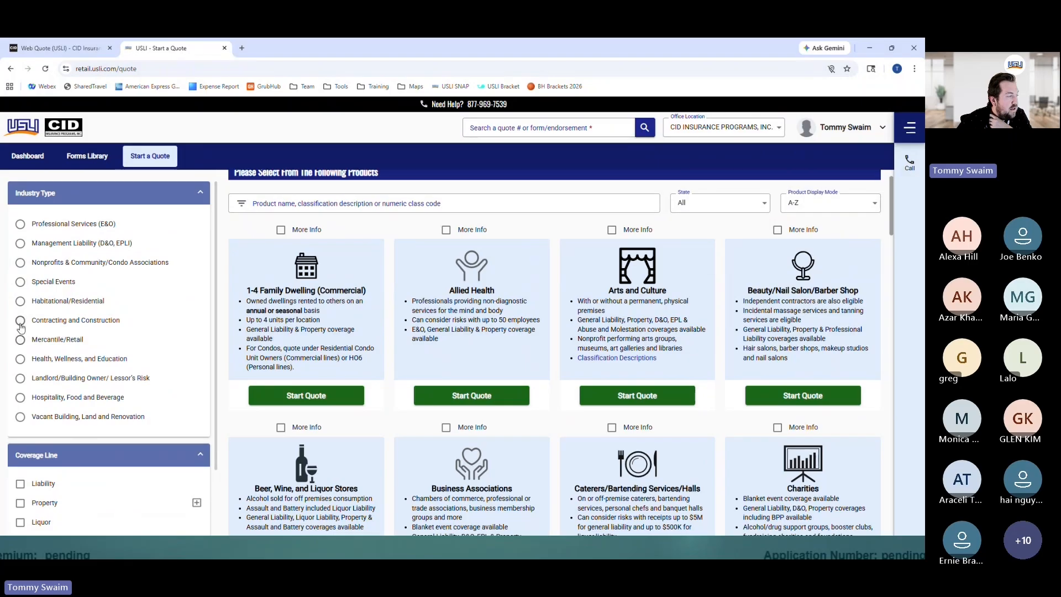
click(20, 321)
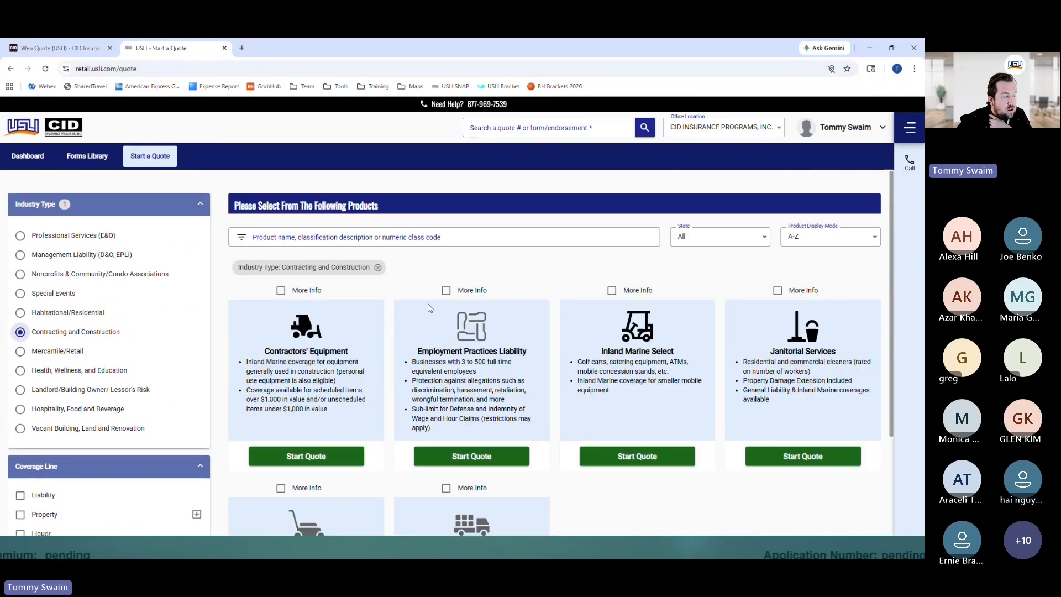
Limit products to California, then remove the State: CA chip to list all products
click(714, 238)
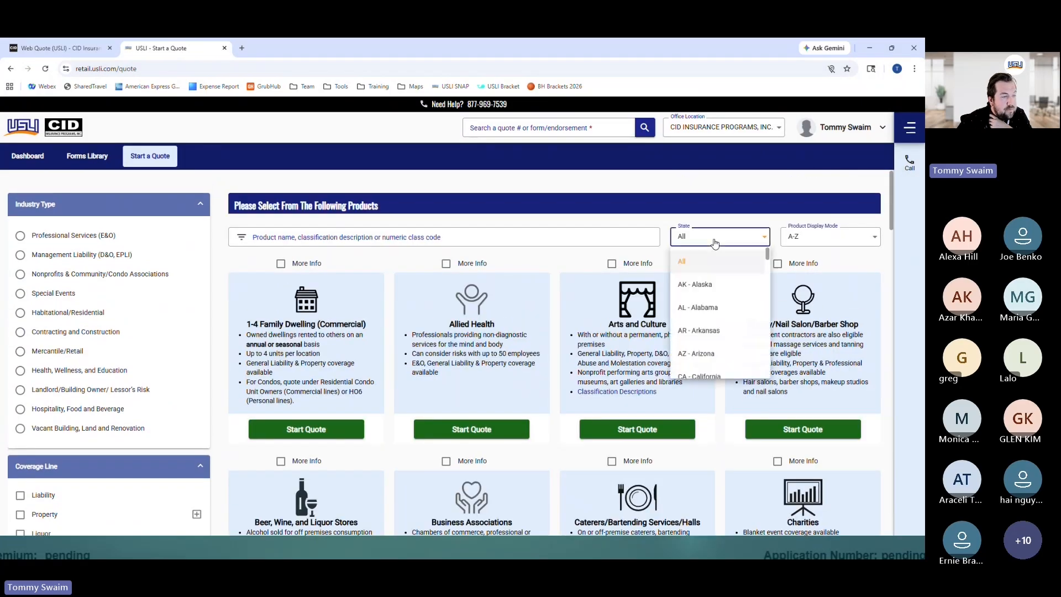
click(705, 327)
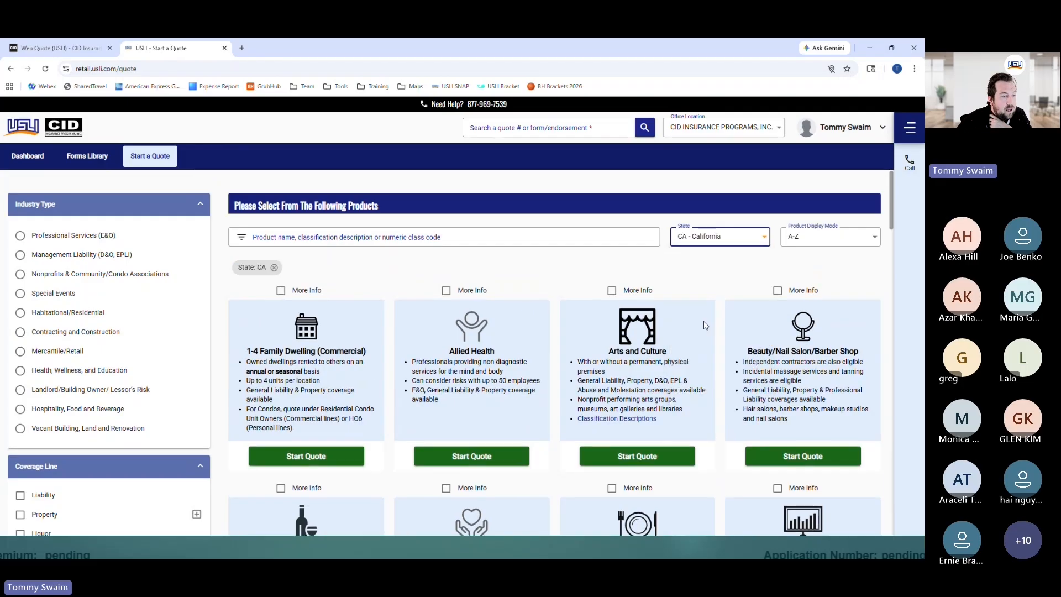
scroll(705, 326, down, 3)
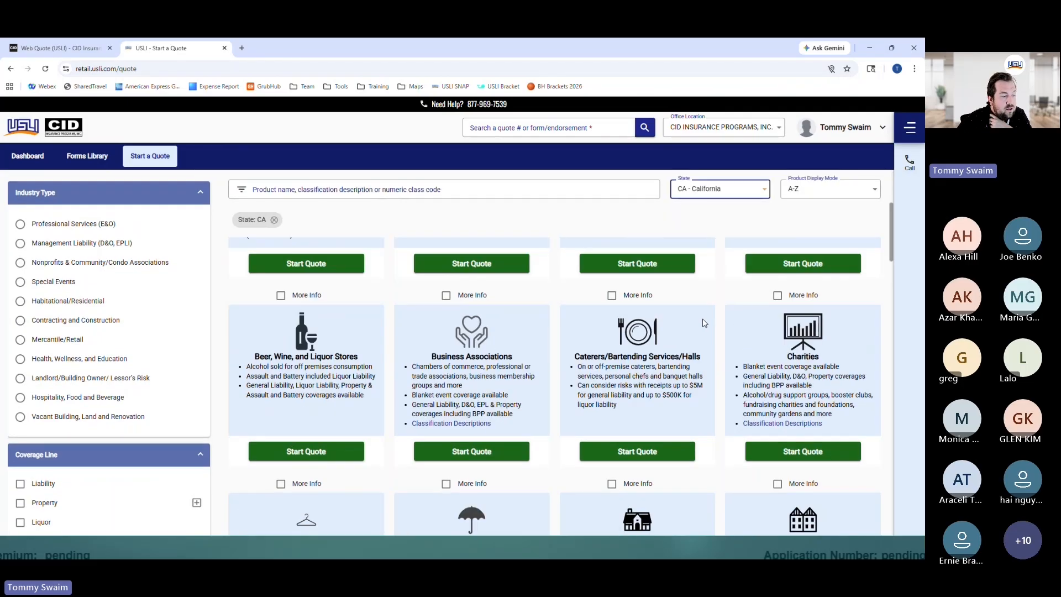
scroll(704, 323, down, 2)
scroll(702, 318, up, 5)
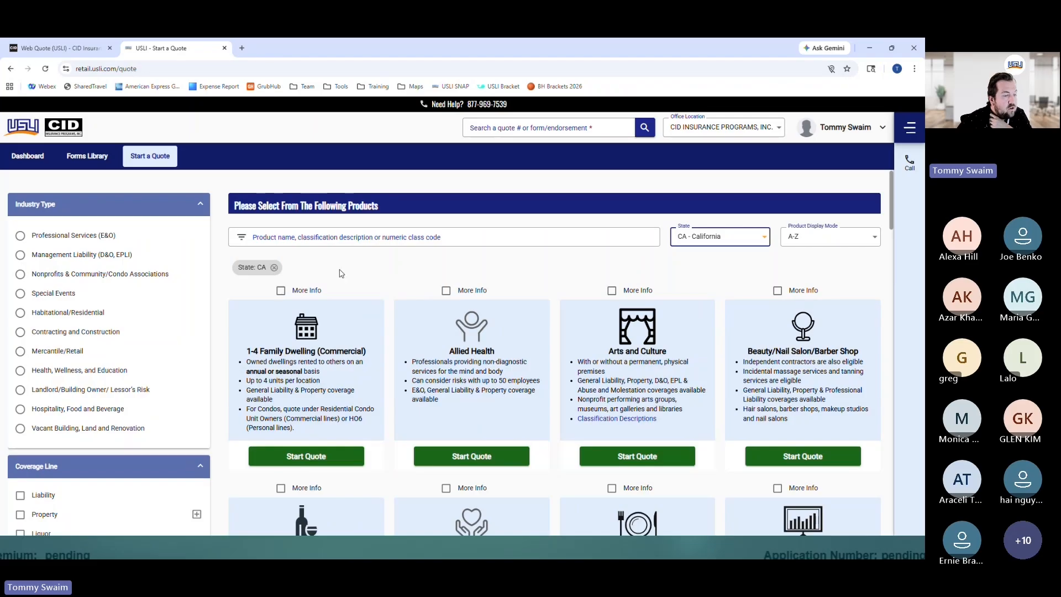
scroll(579, 311, down, 10)
click(274, 219)
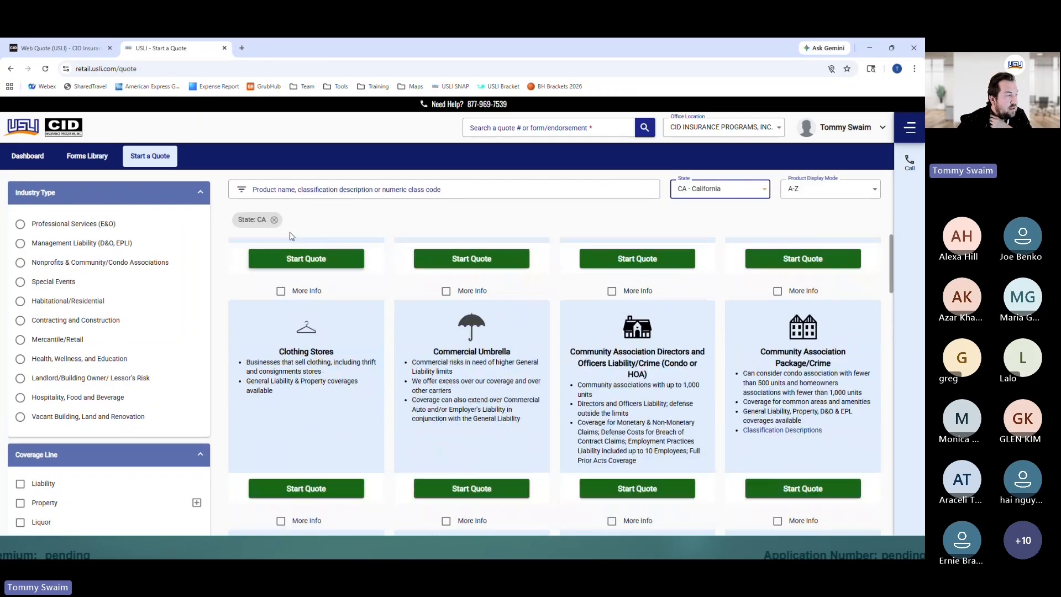
scroll(106, 270, down, 2)
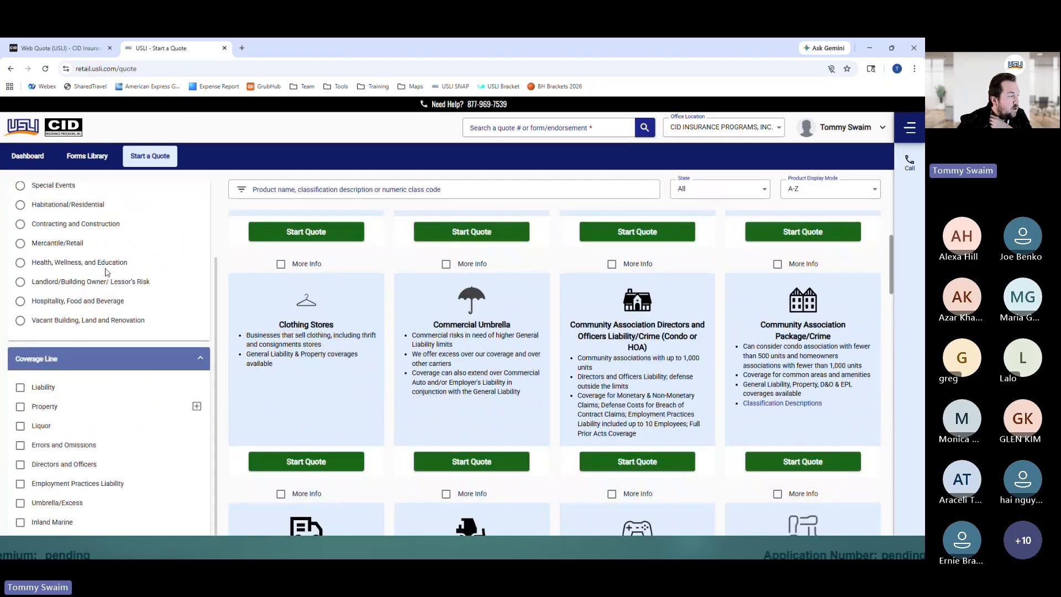
Toggle the Liquor and Errors and Omissions coverage filters on and off, leaving none applied
click(20, 425)
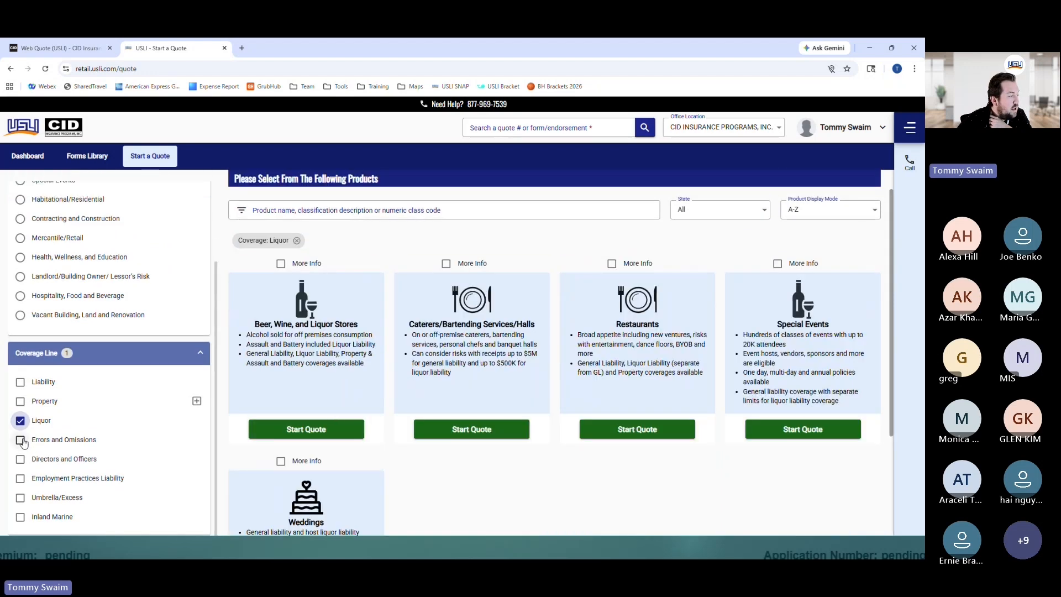
click(20, 440)
click(416, 240)
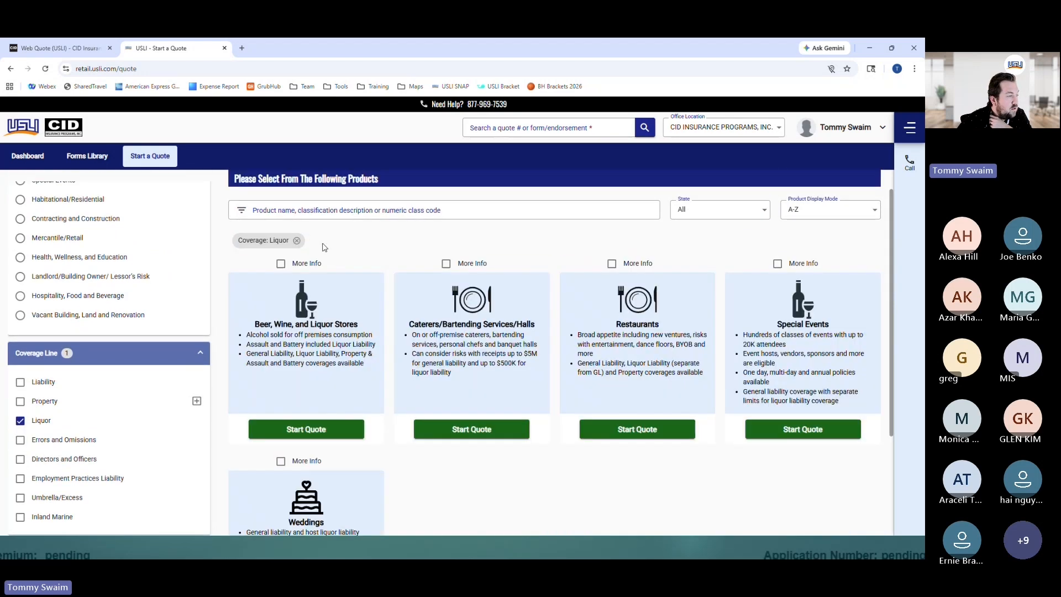
click(297, 240)
click(21, 439)
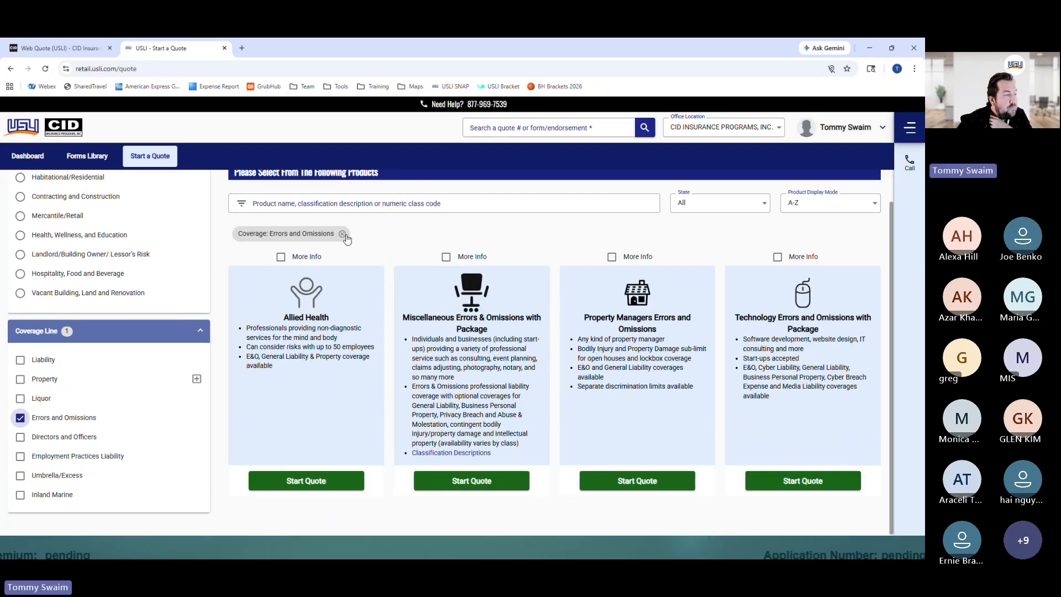
click(343, 234)
Tick the More Info checkbox on Vacant Building and open its product details
scroll(567, 300, down, 3)
scroll(567, 300, down, 20)
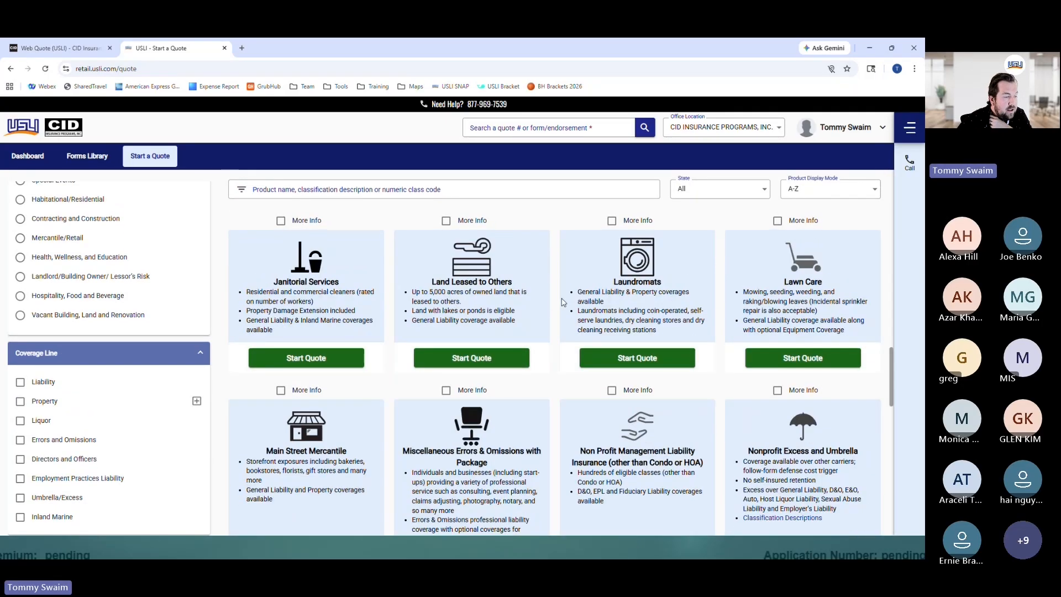
scroll(563, 302, down, 10)
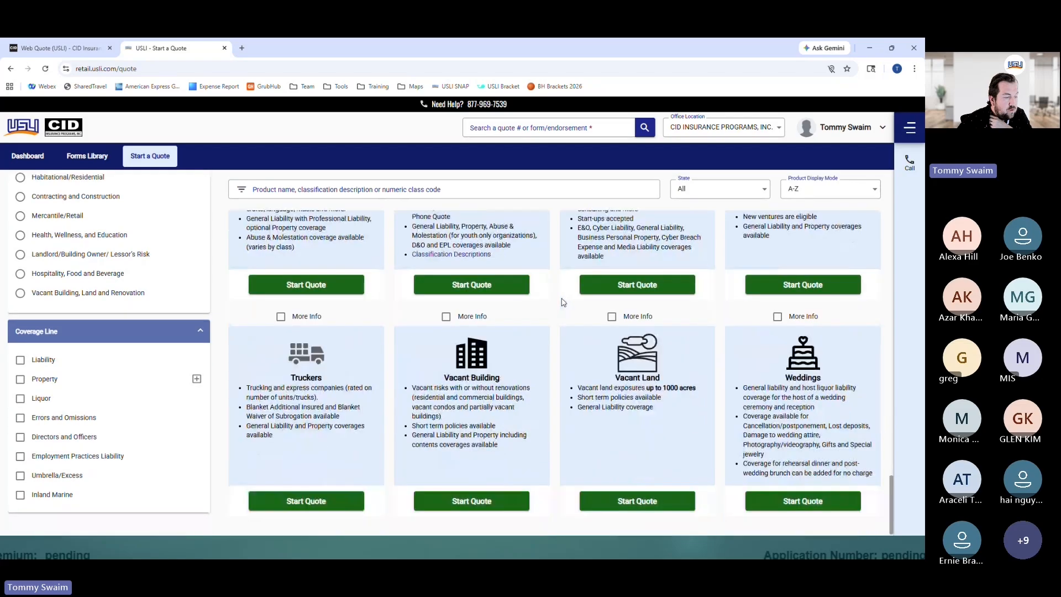
drag(509, 448, 414, 394)
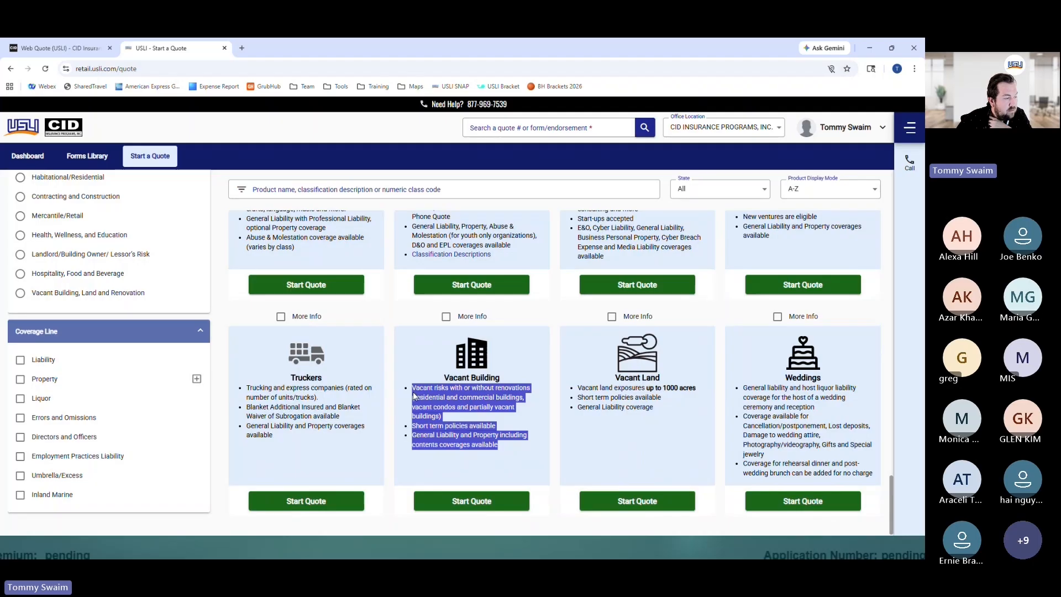
click(446, 317)
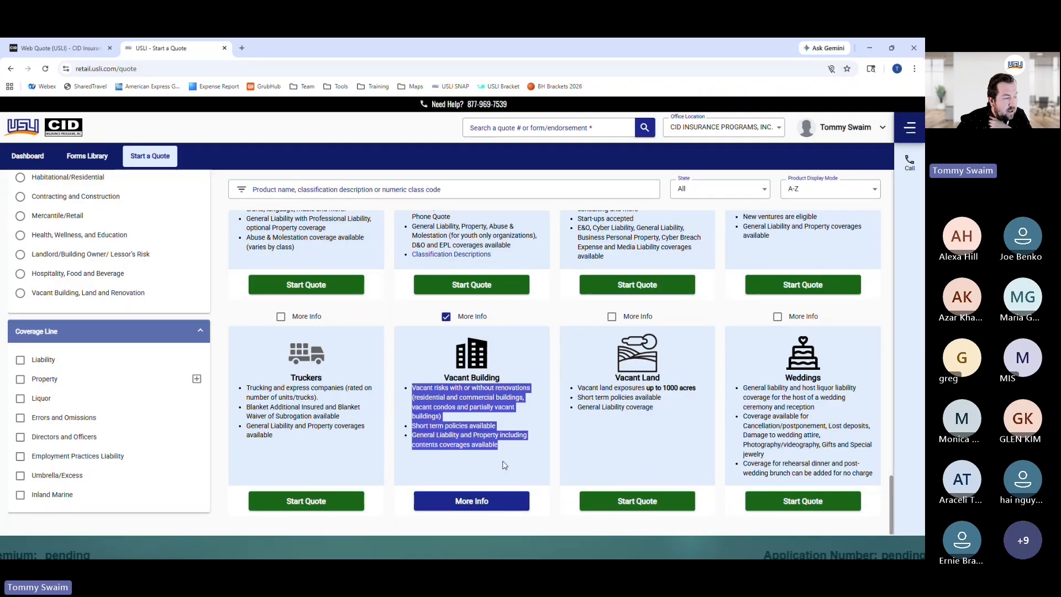
click(494, 506)
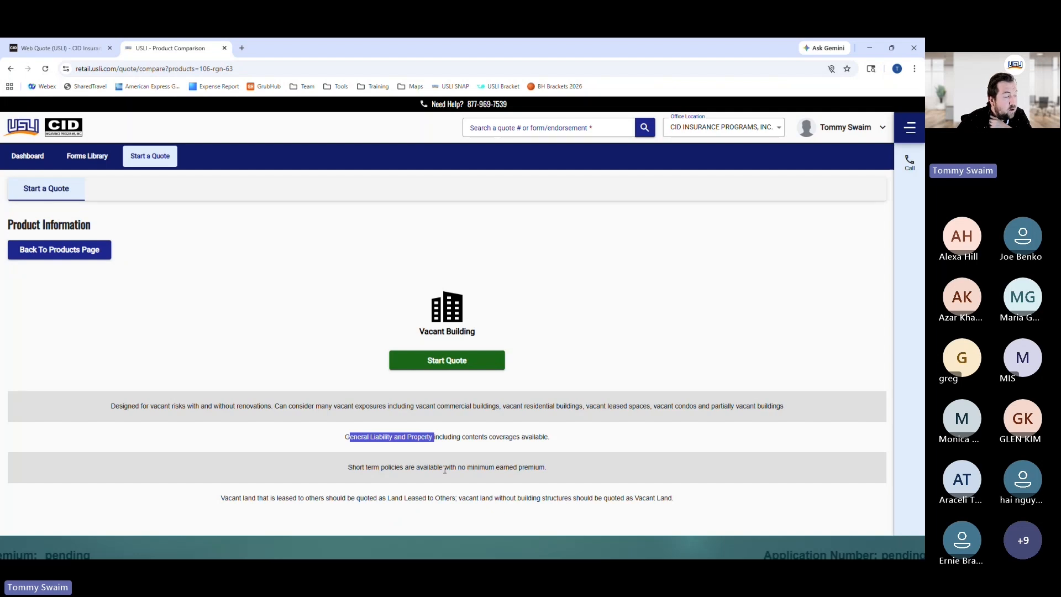
Start a new Vacant Building quote from its Product Information page
click(343, 482)
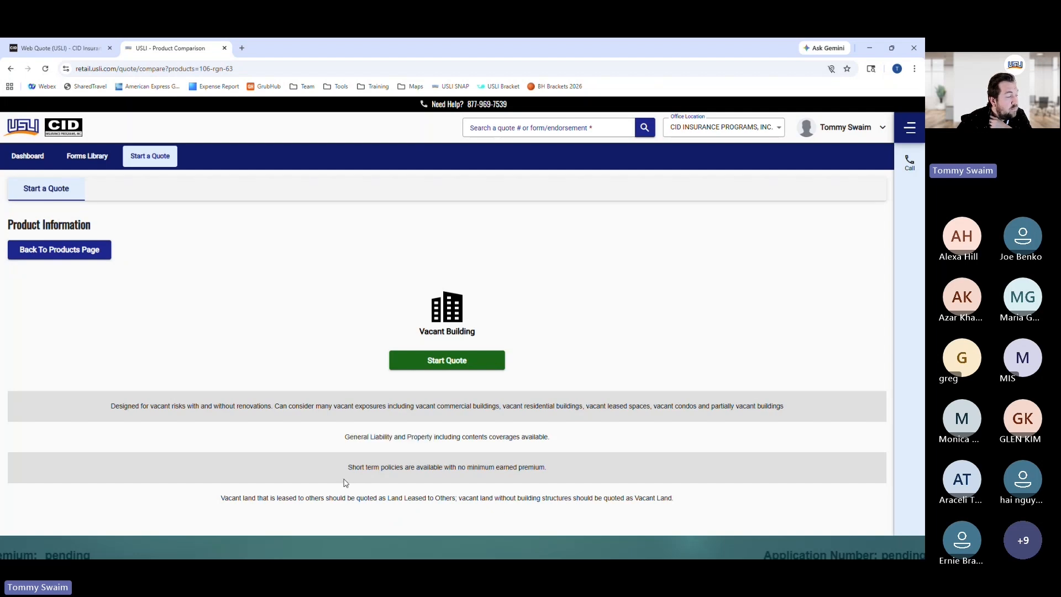
click(441, 366)
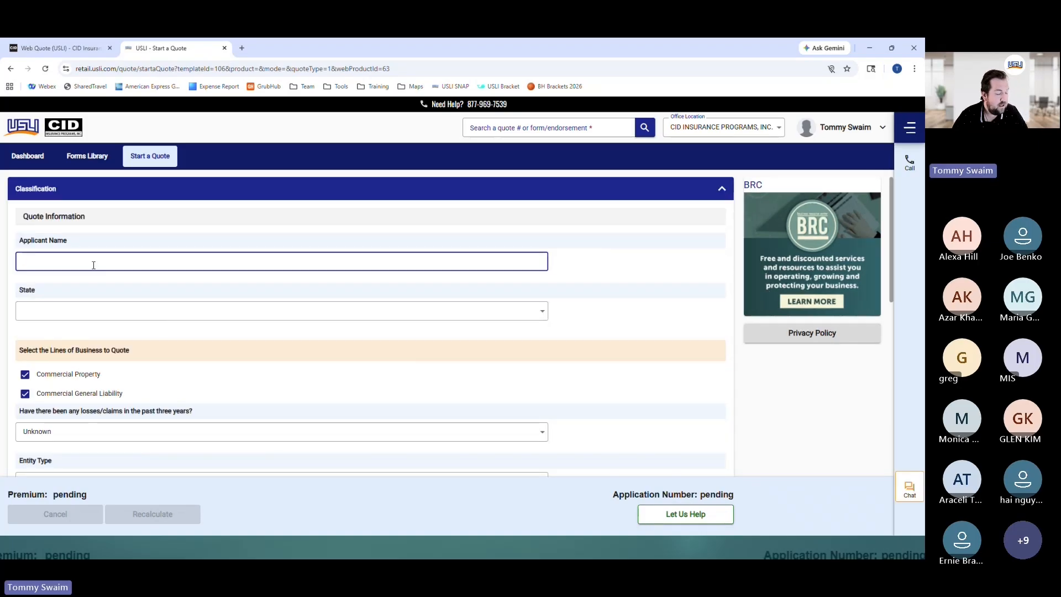
Start the underwriter chat, entering the preferred name and applicant name, and submit the intake
text(Test Tommy)
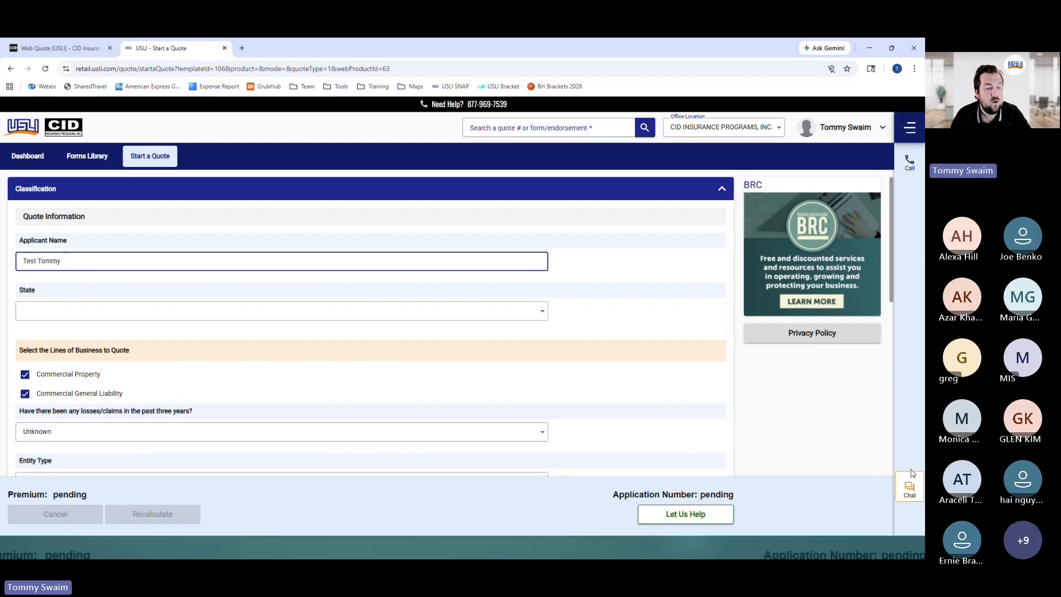
click(909, 487)
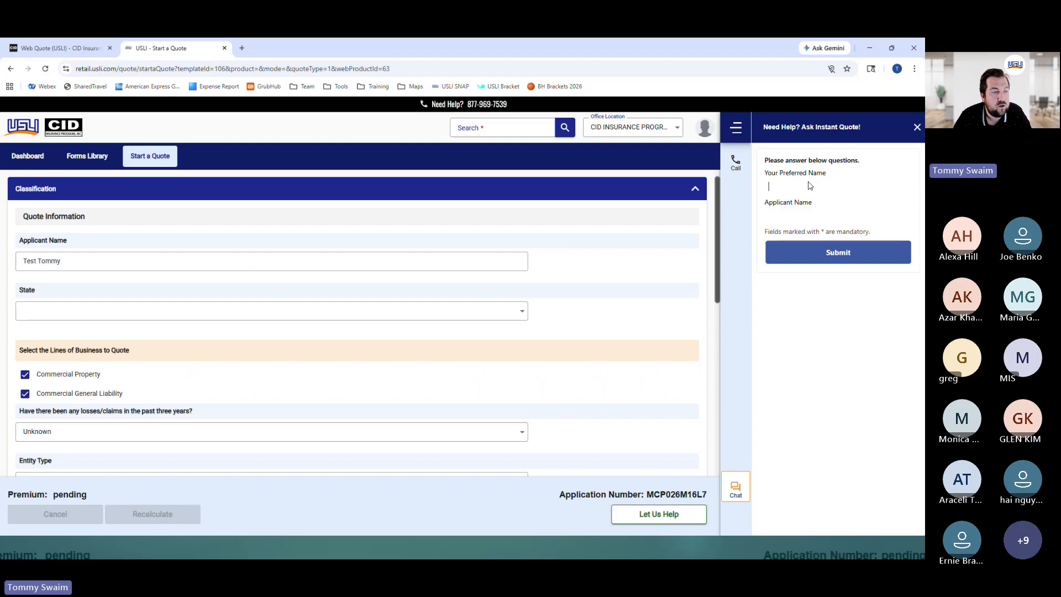
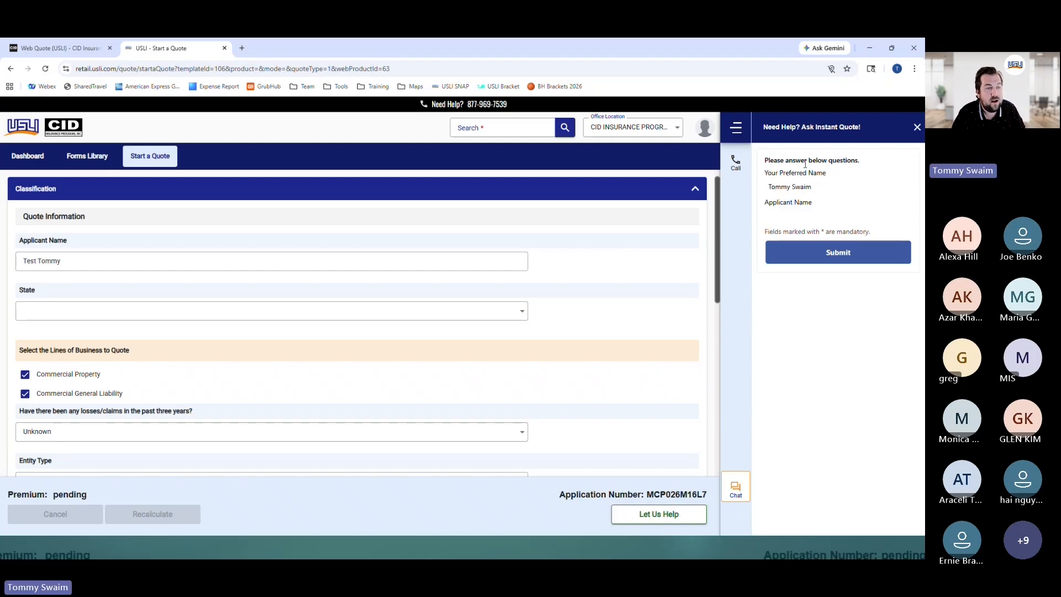
click(799, 213)
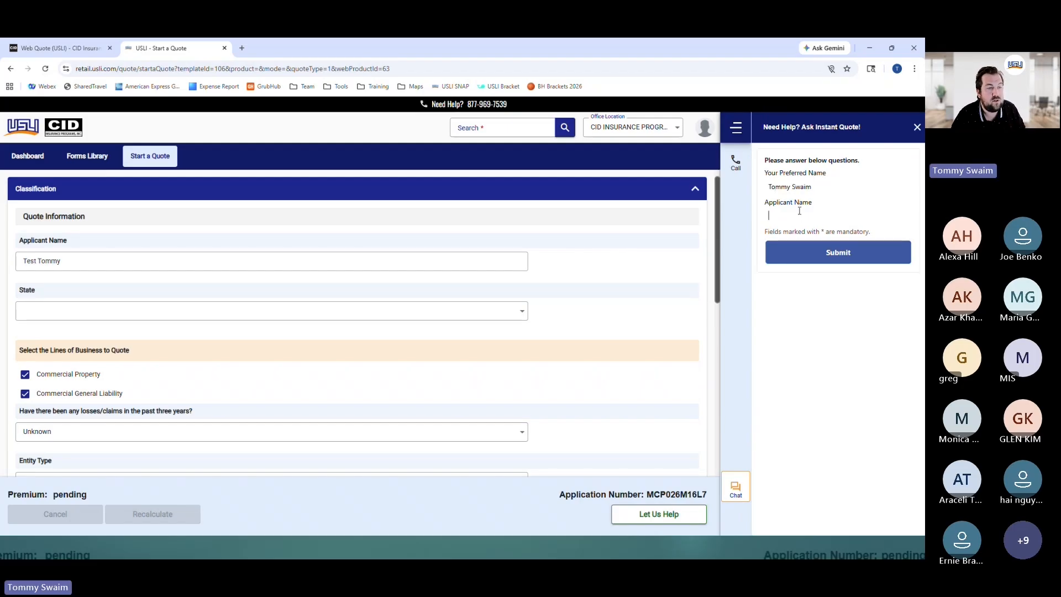
text(Test)
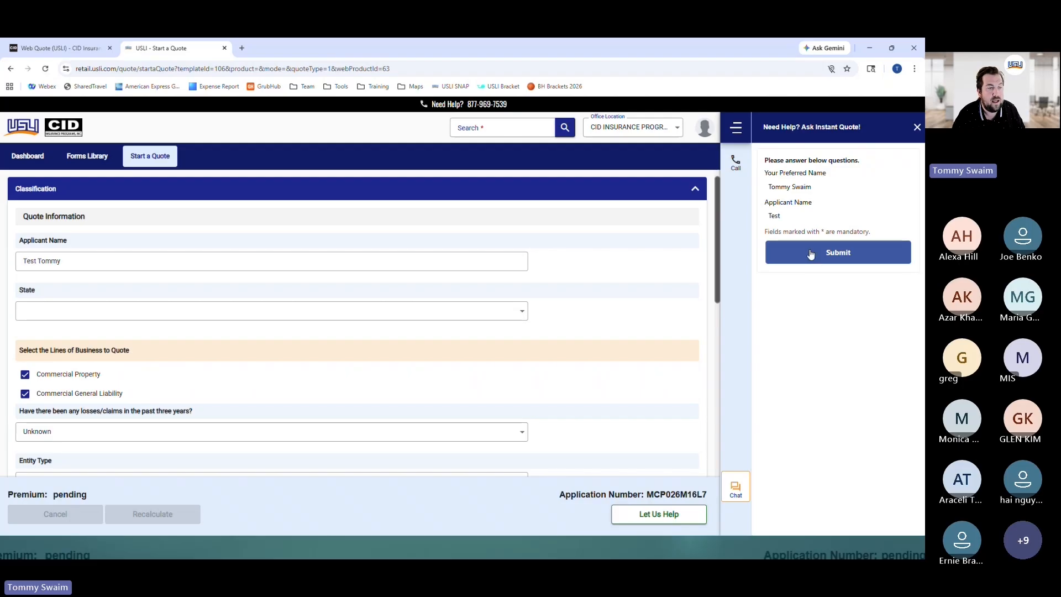
click(812, 256)
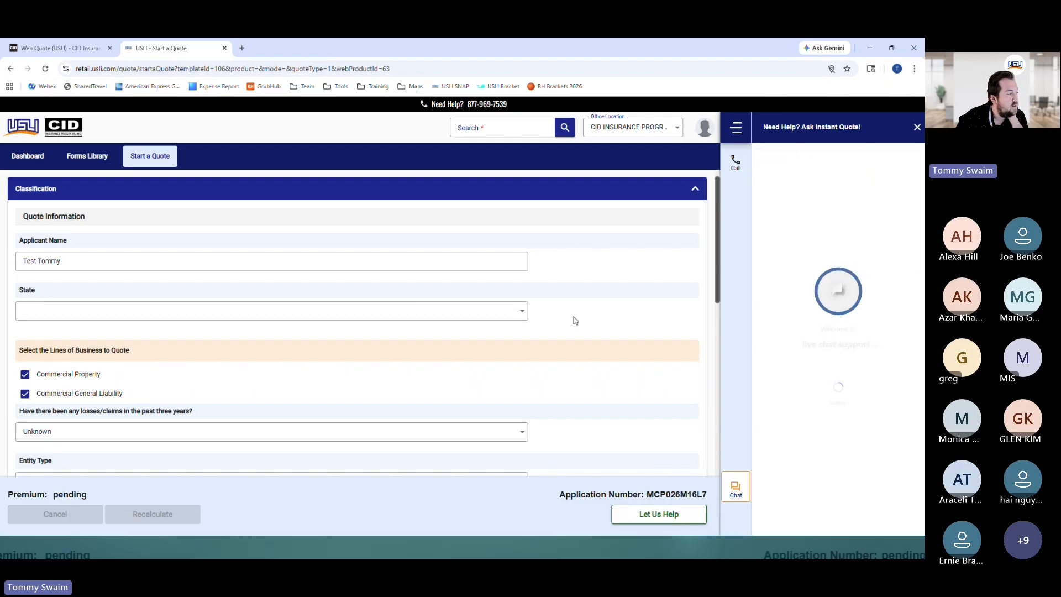
Set the quote's state to CA - California and uncheck Commercial Property
click(66, 311)
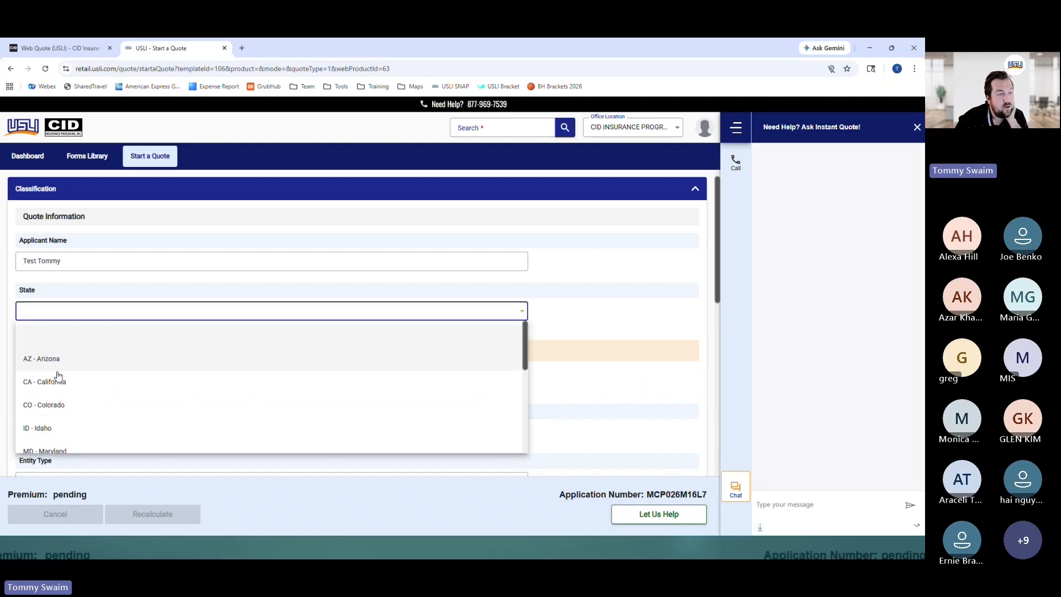
click(58, 381)
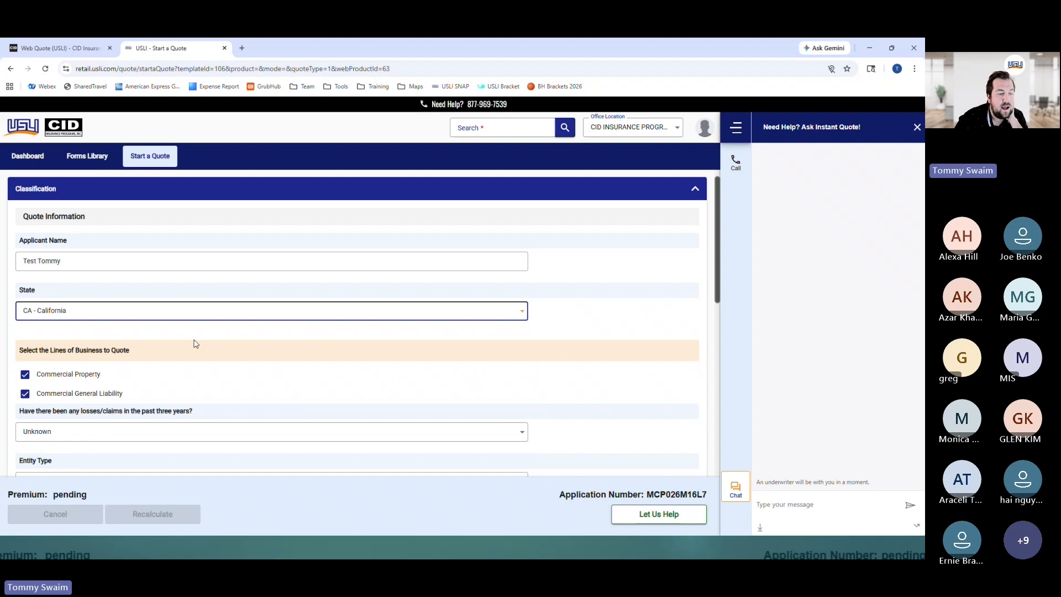
scroll(192, 335, down, 3)
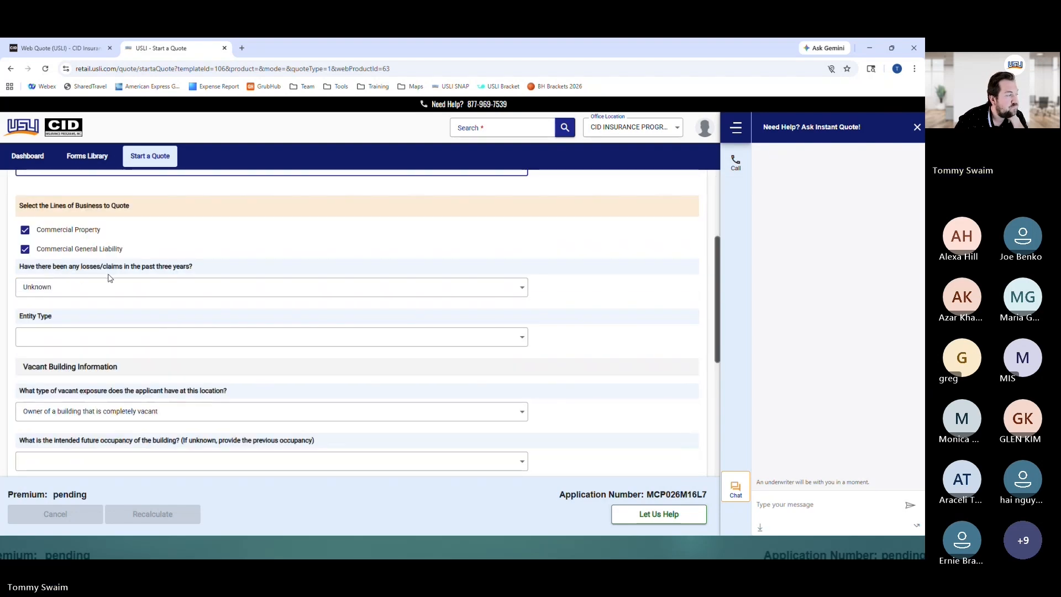
click(23, 232)
Answer No to losses in the past three years and set entity type to Limited Liability Company
click(55, 287)
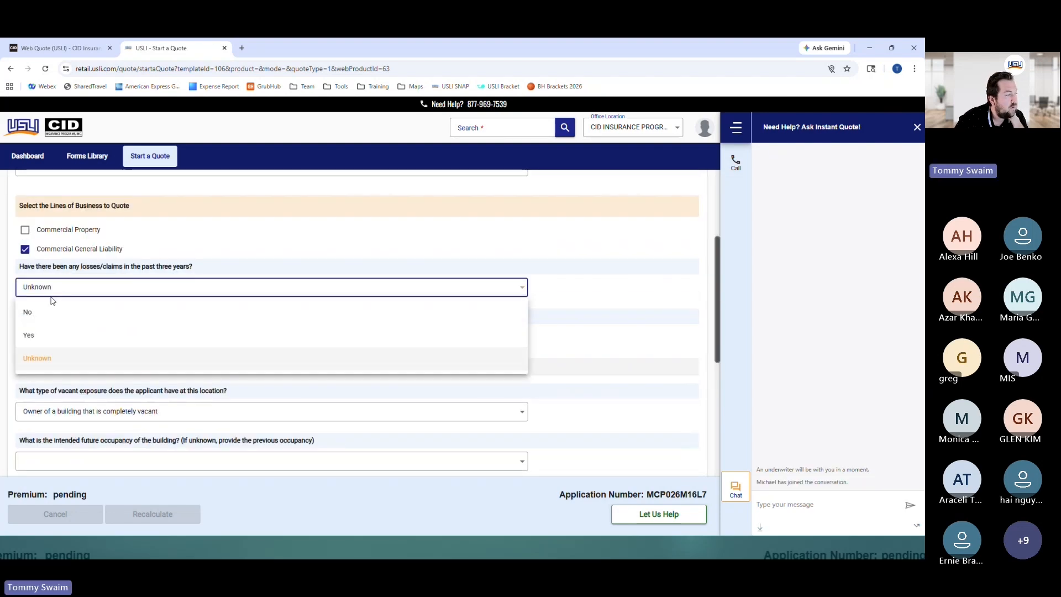
click(43, 312)
click(850, 484)
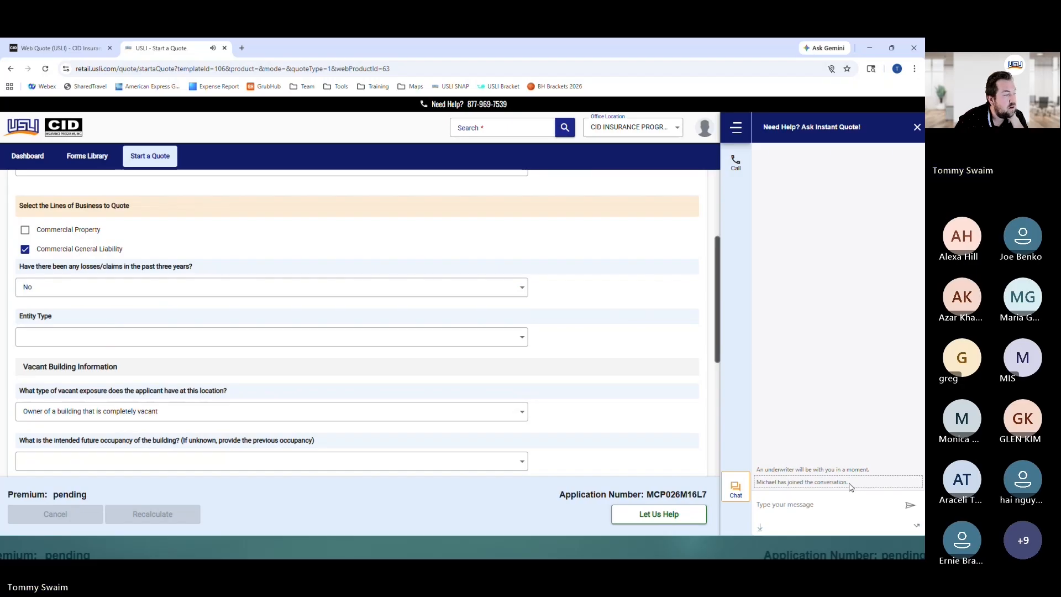
click(66, 337)
scroll(67, 387, down, 2)
scroll(69, 397, down, 2)
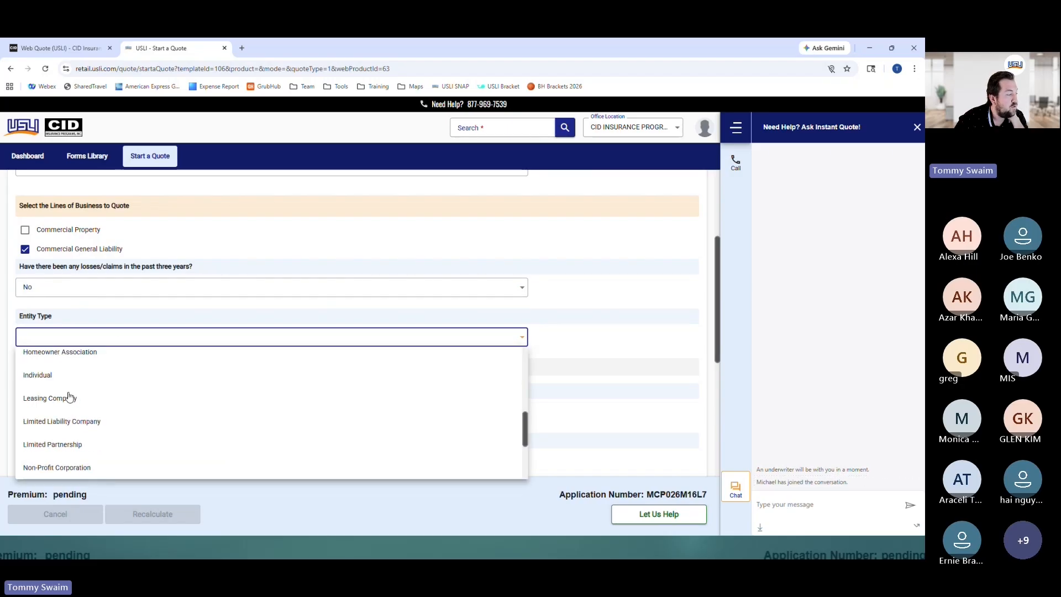
click(68, 421)
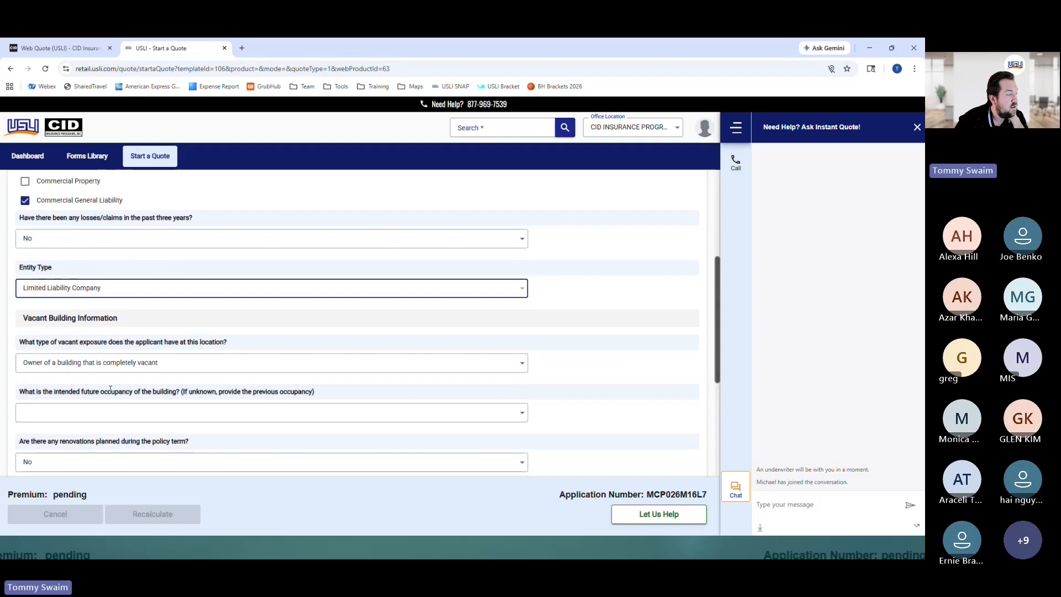
Choose Restaurant - Fast Food as the future occupancy
scroll(71, 365, down, 1)
click(71, 366)
scroll(65, 412, down, 5)
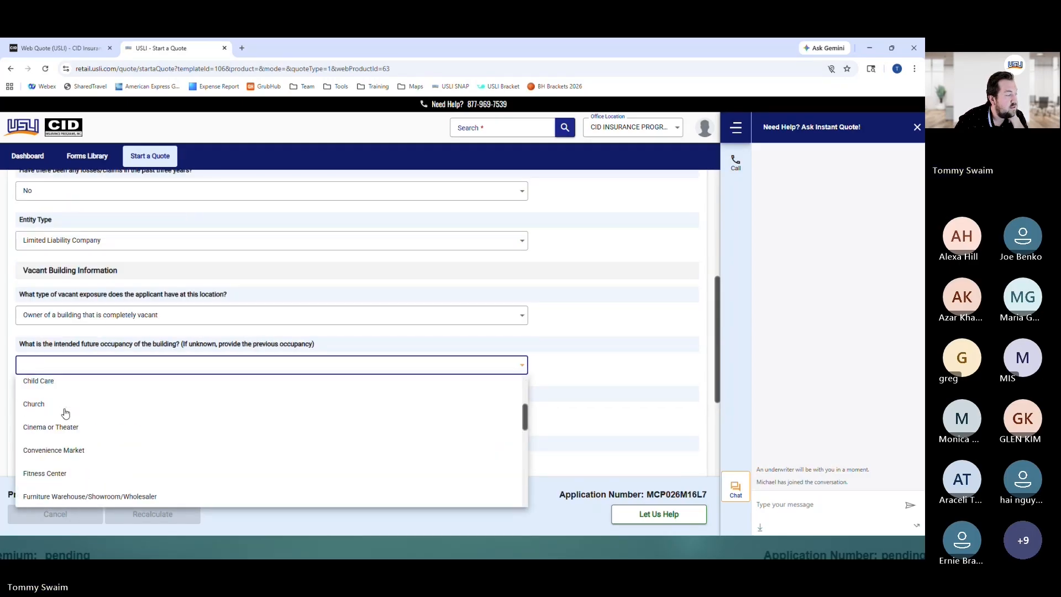
scroll(65, 413, down, 3)
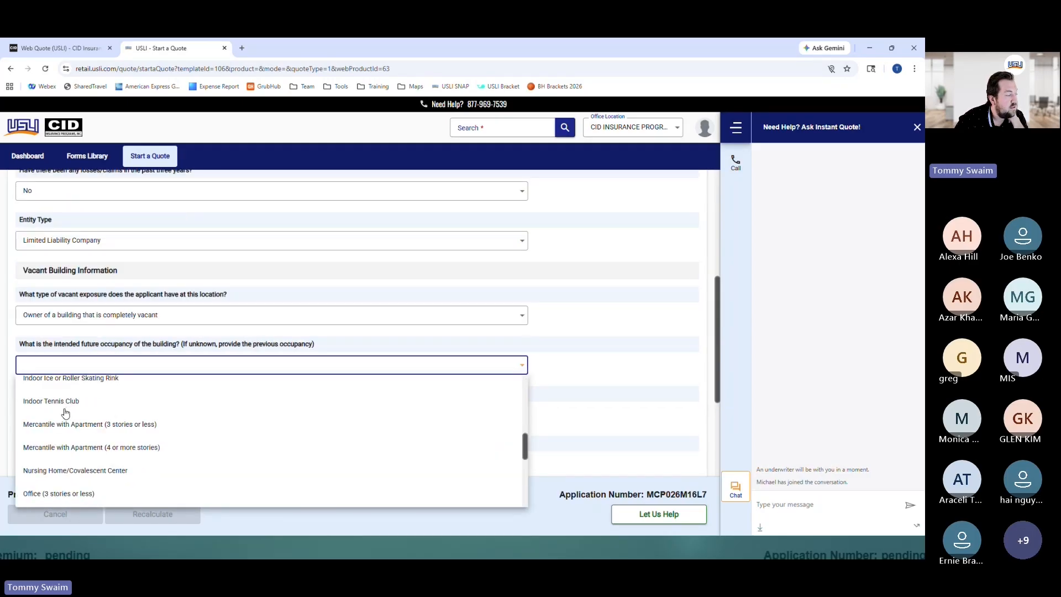
scroll(65, 413, down, 3)
click(61, 462)
Enter a building value of 850,000 and 3000 square feet
scroll(74, 399, down, 2)
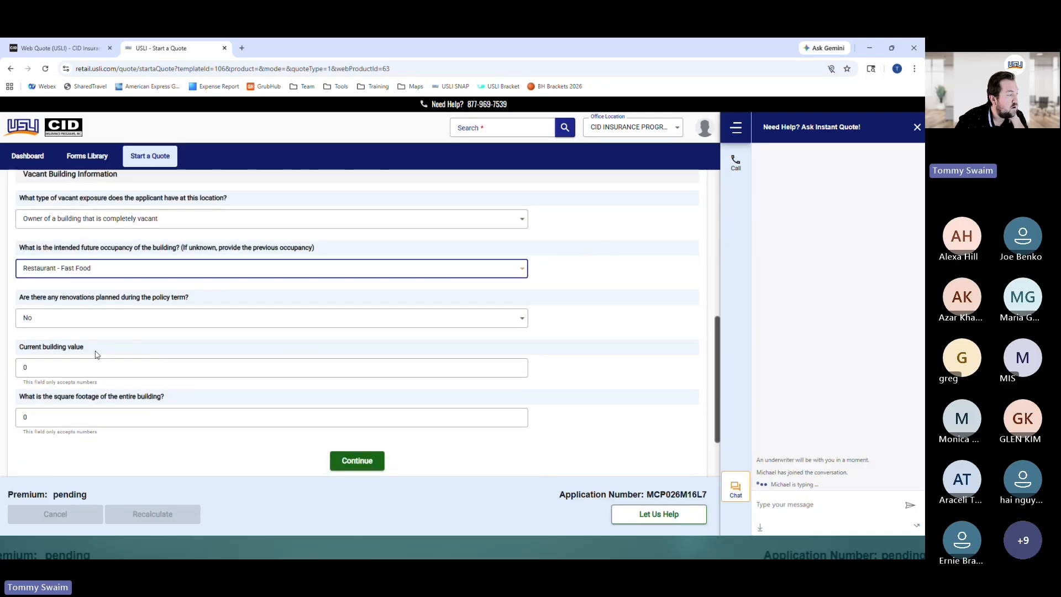
click(24, 368)
text(850,)
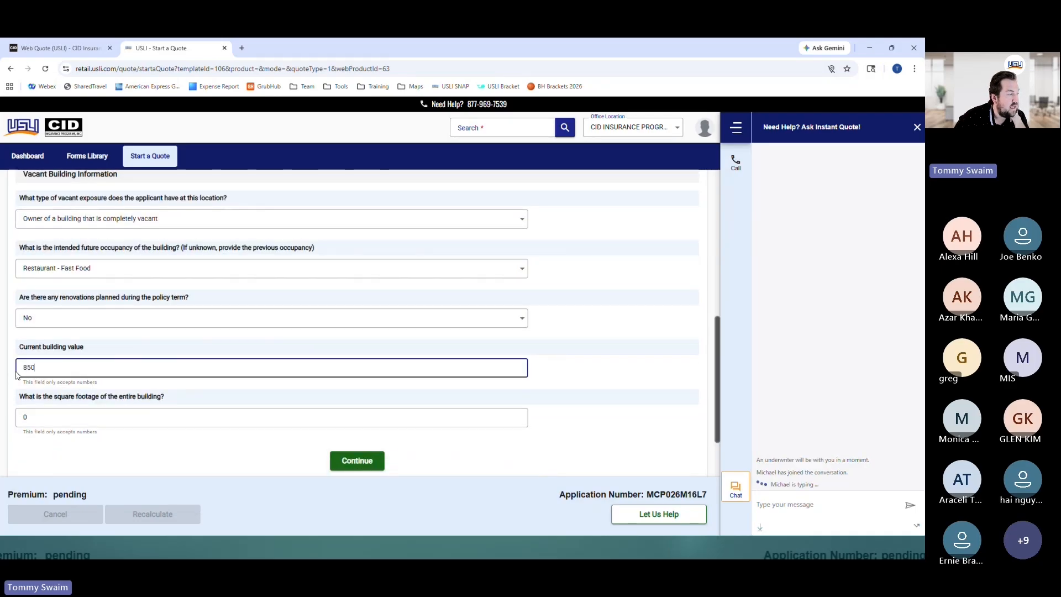
text(000)
click(64, 392)
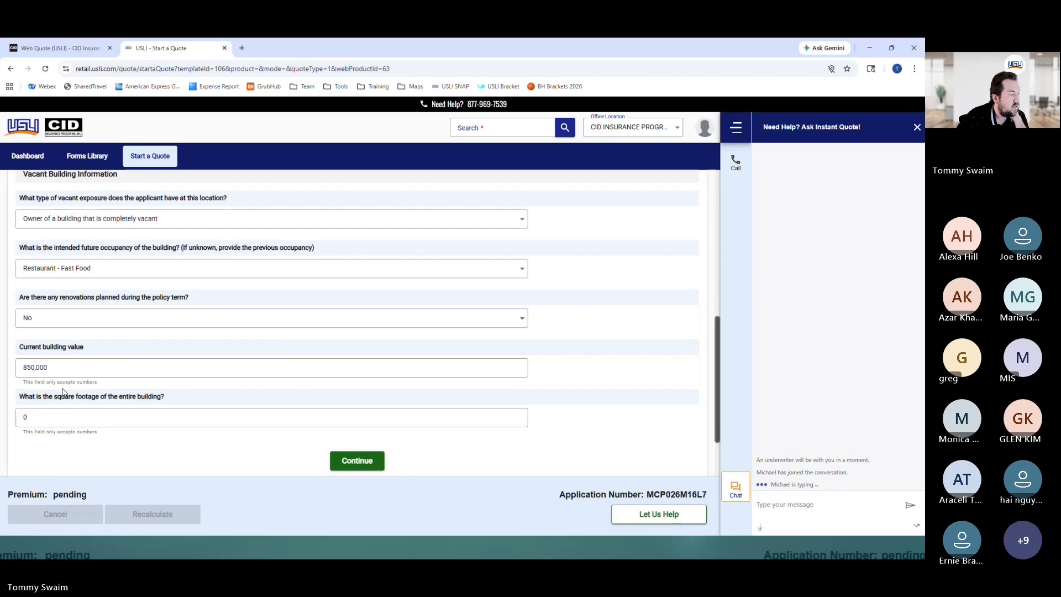
click(68, 417)
text(3000)
click(152, 491)
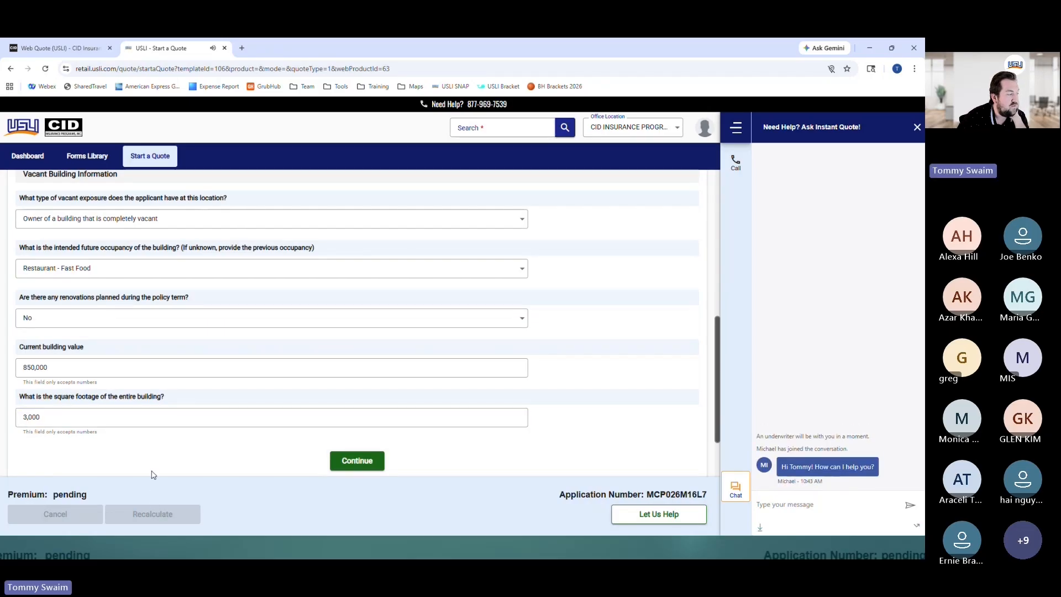
Send the underwriter 'All good just a test go birds' and continue to Basic Info
click(804, 504)
text(All good just a test go)
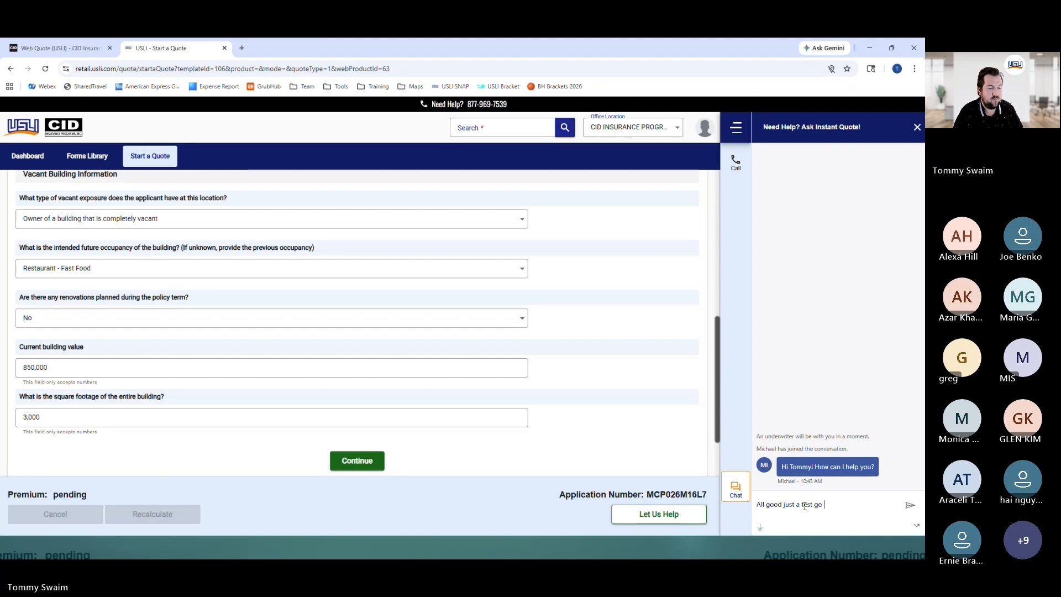
text( birds)
key(Return)
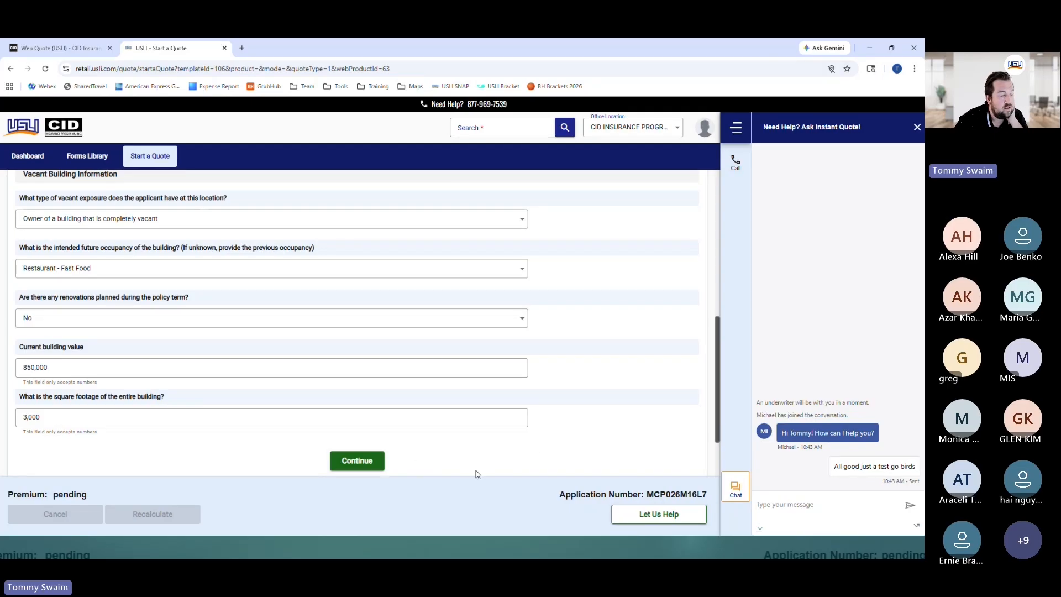
click(382, 461)
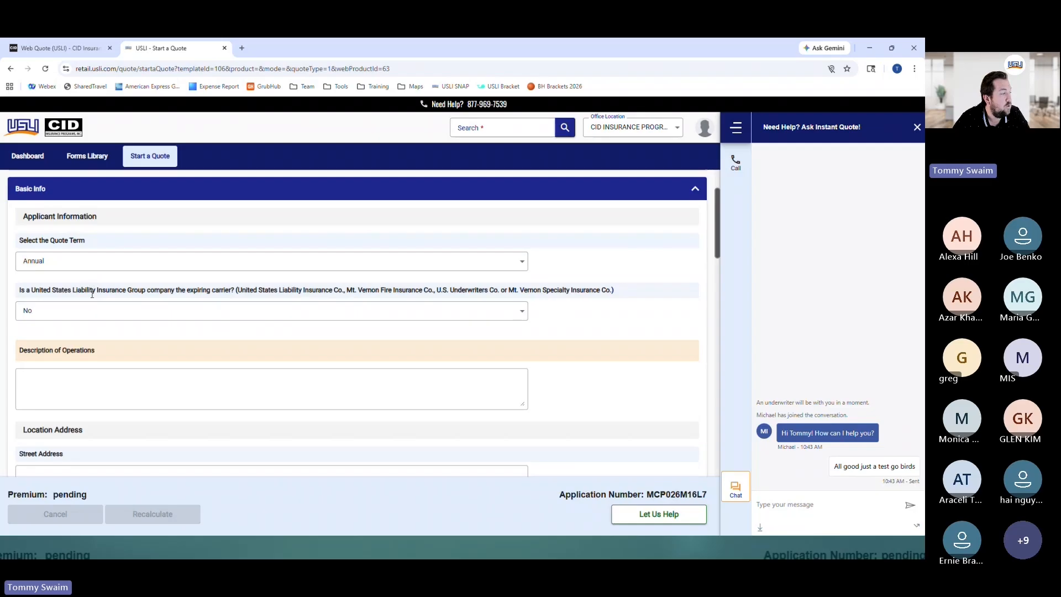
Enter 'Test' as the description of operations and 123 Main Street as the location address
scroll(105, 321, down, 1)
click(117, 345)
text(T)
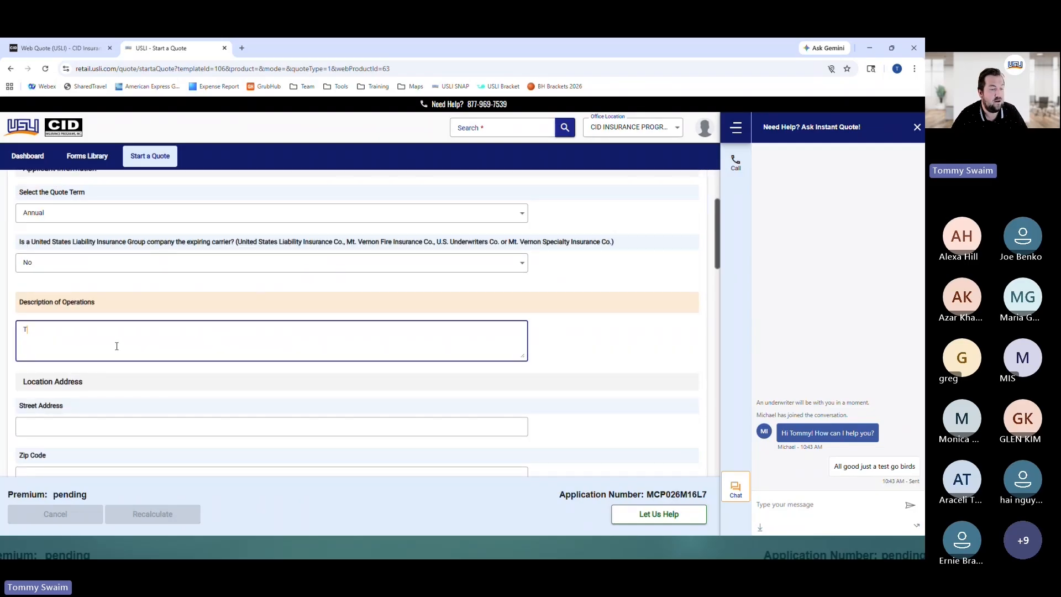
text(est)
scroll(110, 346, down, 1)
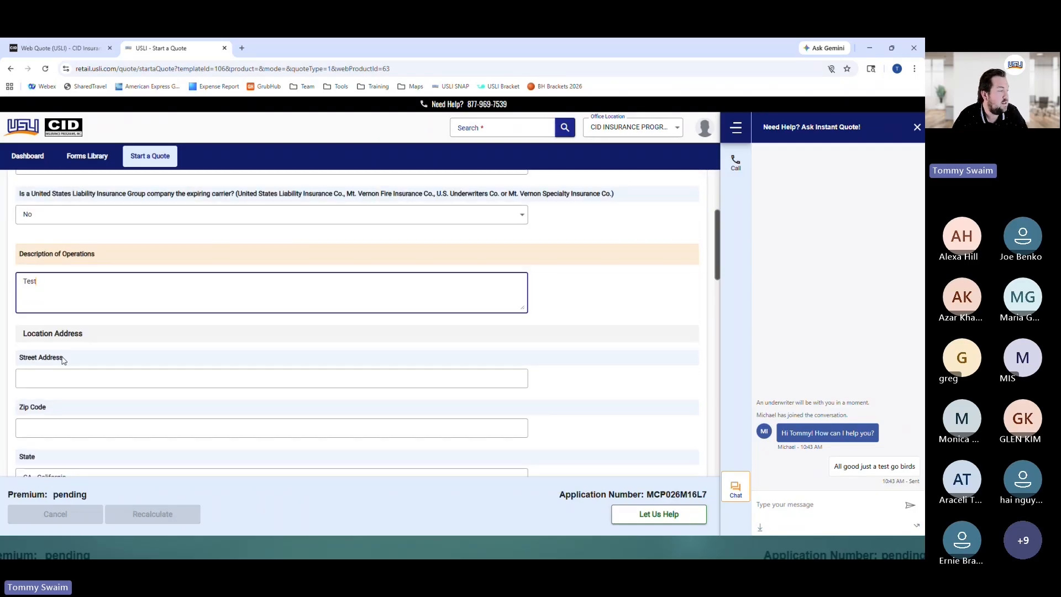
click(58, 377)
text(123 M)
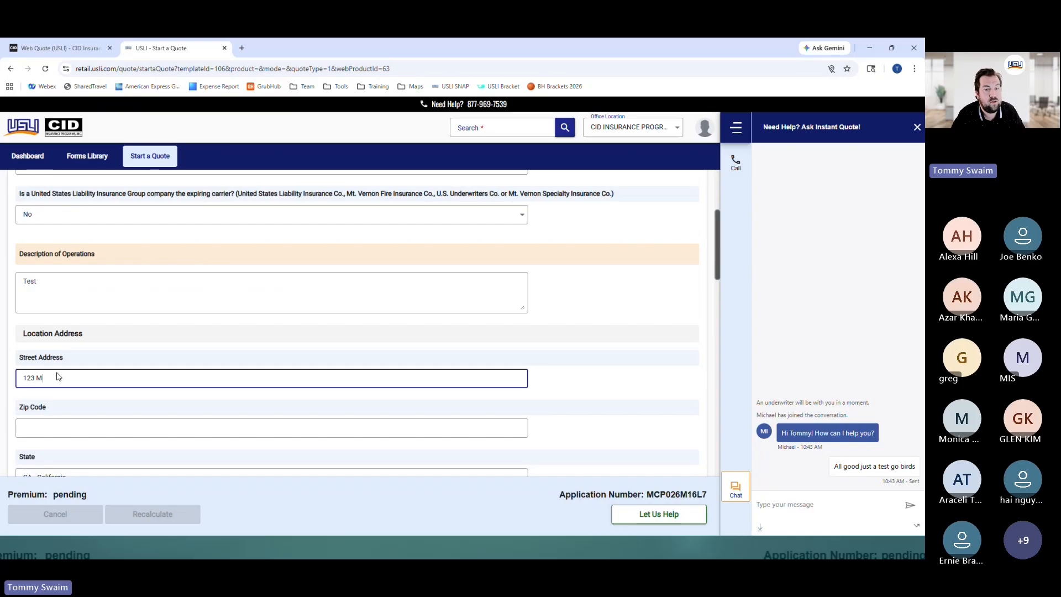
text(ain Street)
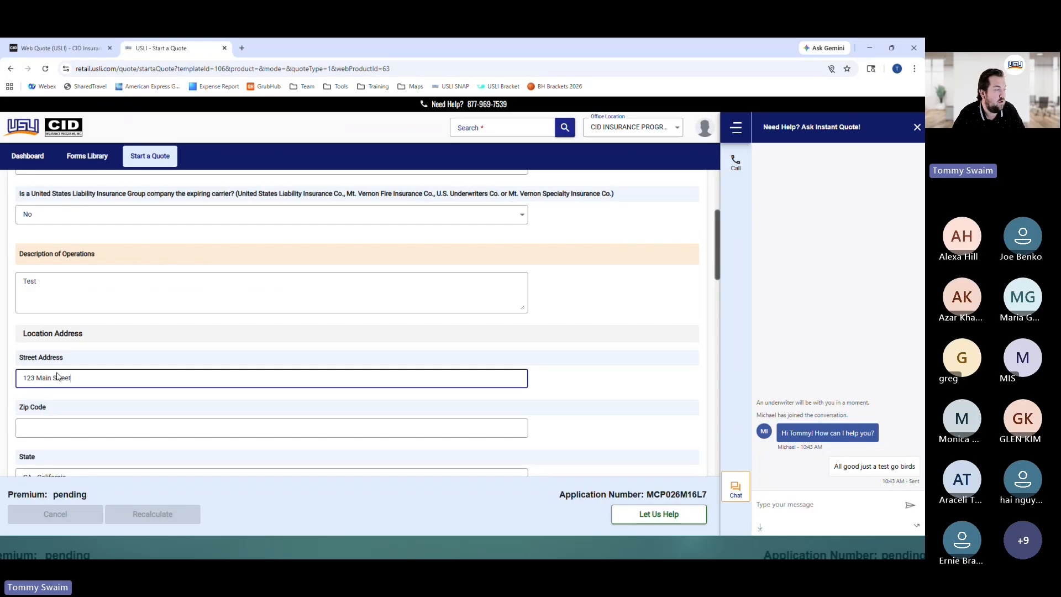
click(88, 337)
Enter Zip Code 92780 and check that City and State filled in as Tustin, California
scroll(83, 348, down, 1)
click(62, 380)
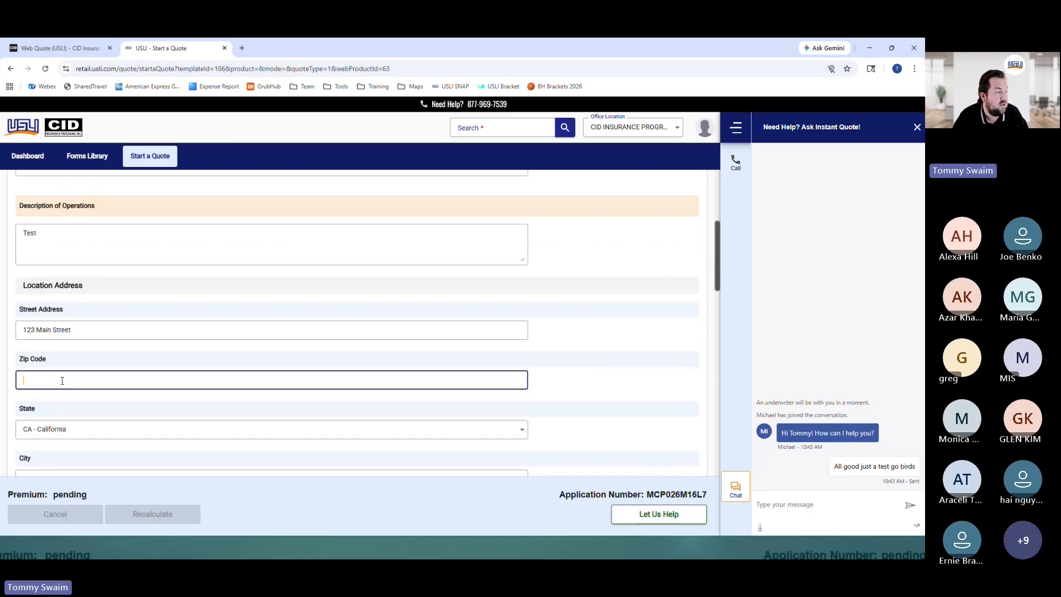
text(92780)
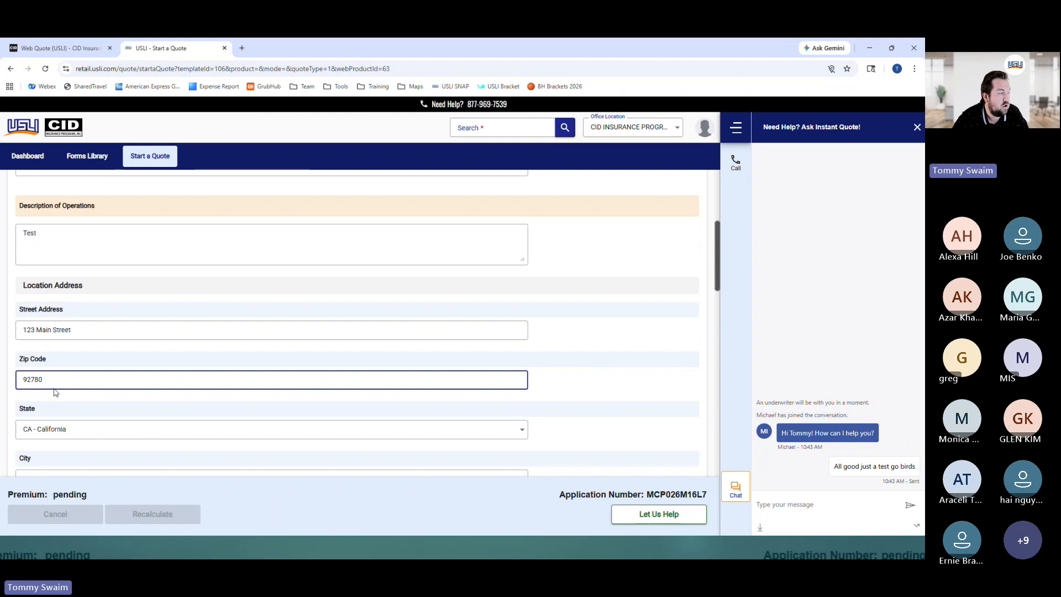
double_click(72, 407)
scroll(77, 387, down, 4)
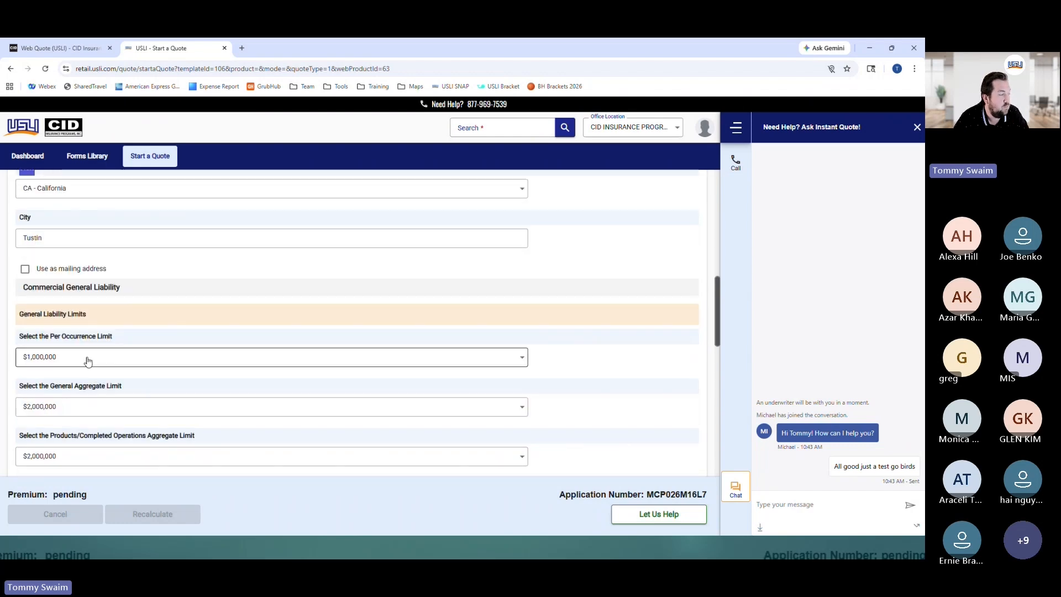
scroll(87, 360, up, 2)
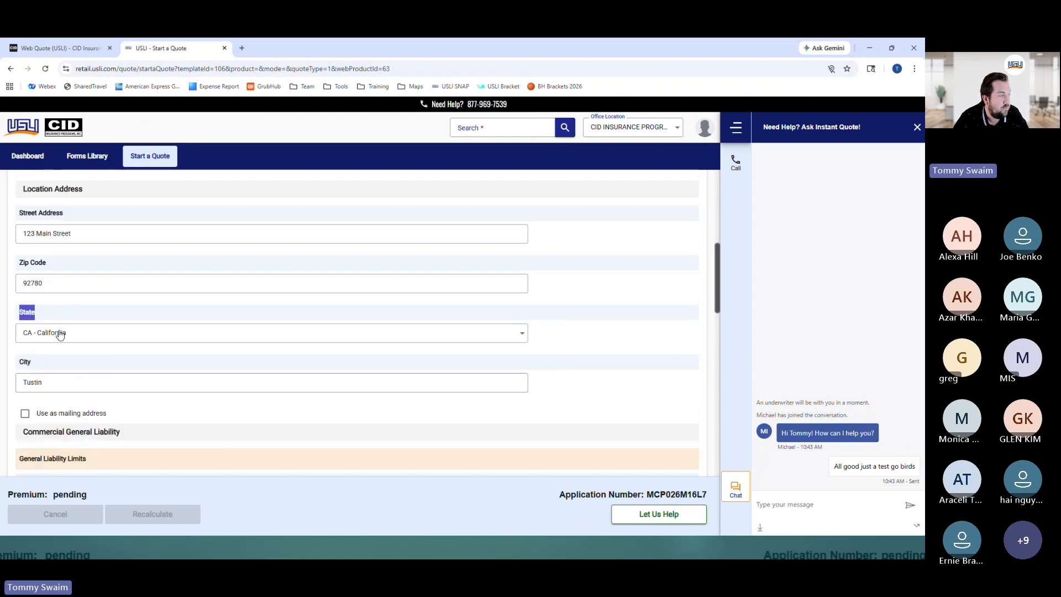
scroll(77, 365, down, 3)
Keep the Medical Expenses limit at $5,000
scroll(74, 369, down, 3)
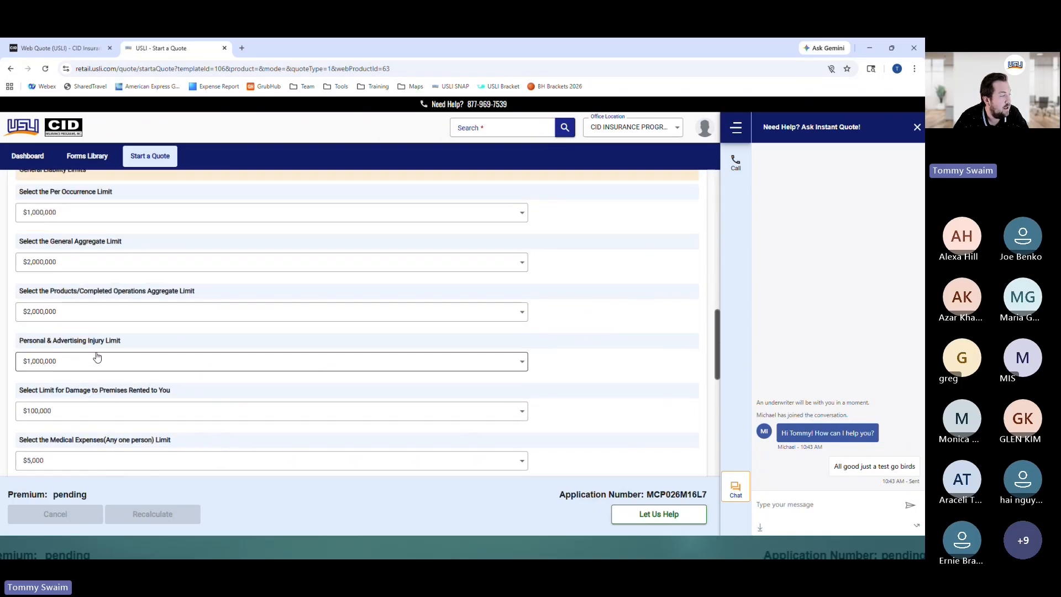
scroll(97, 358, down, 2)
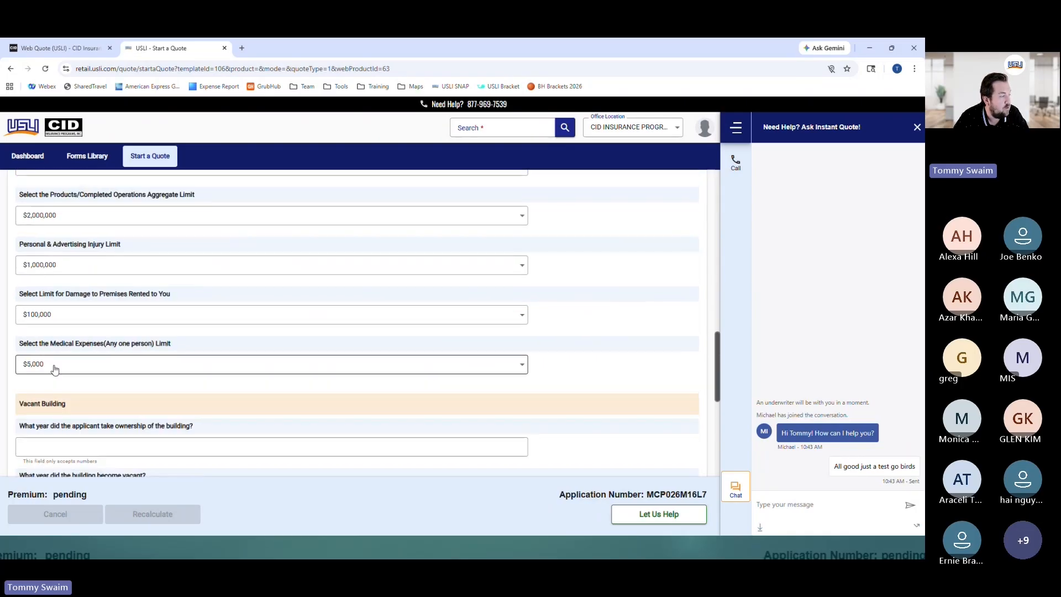
click(52, 364)
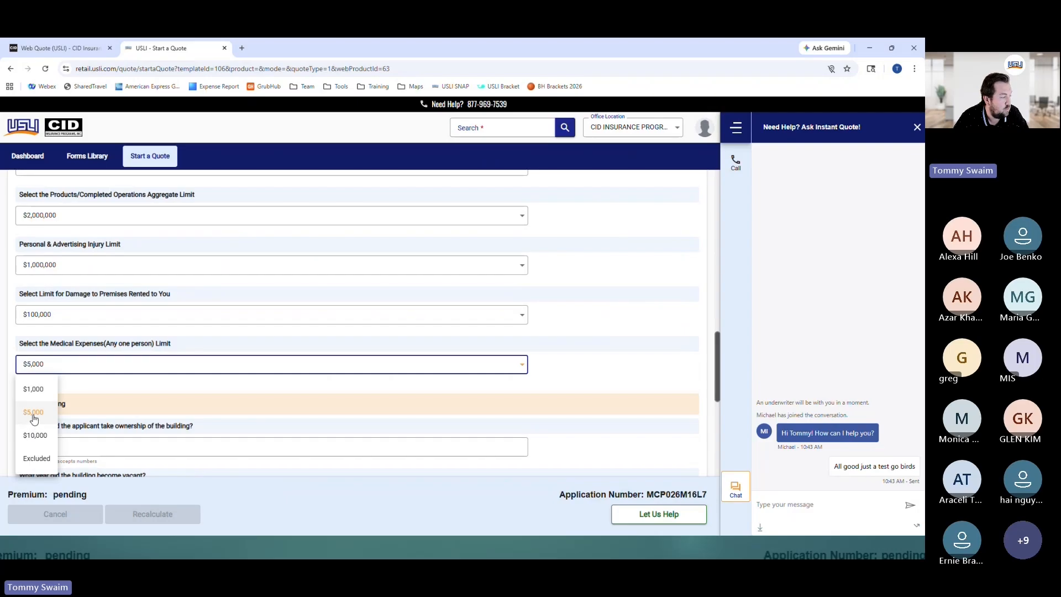
click(161, 386)
scroll(159, 387, down, 1)
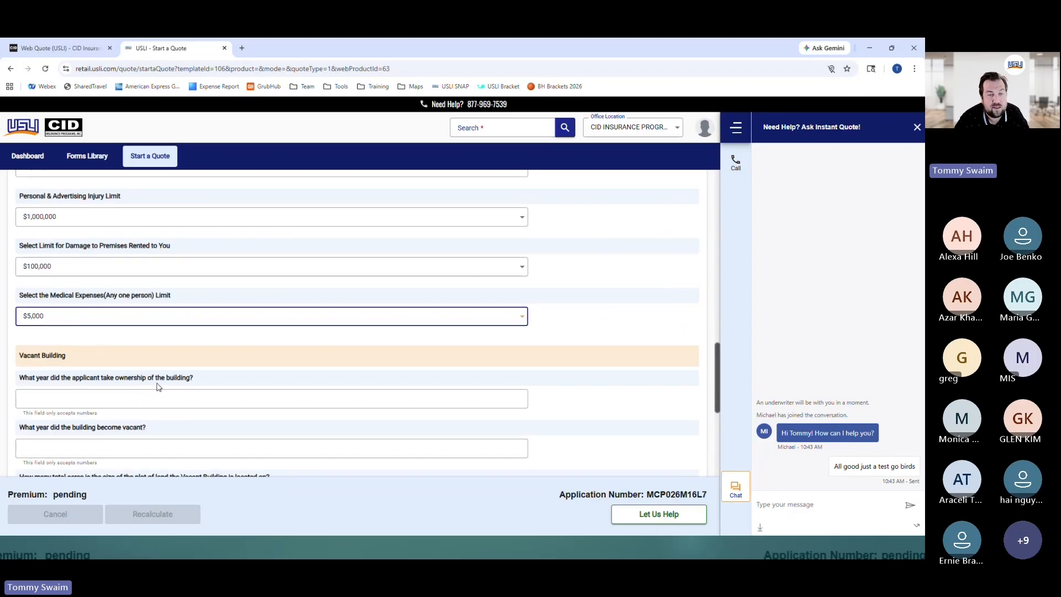
Enter 2020 as the year ownership began and 2021 as the year it became vacant
click(79, 398)
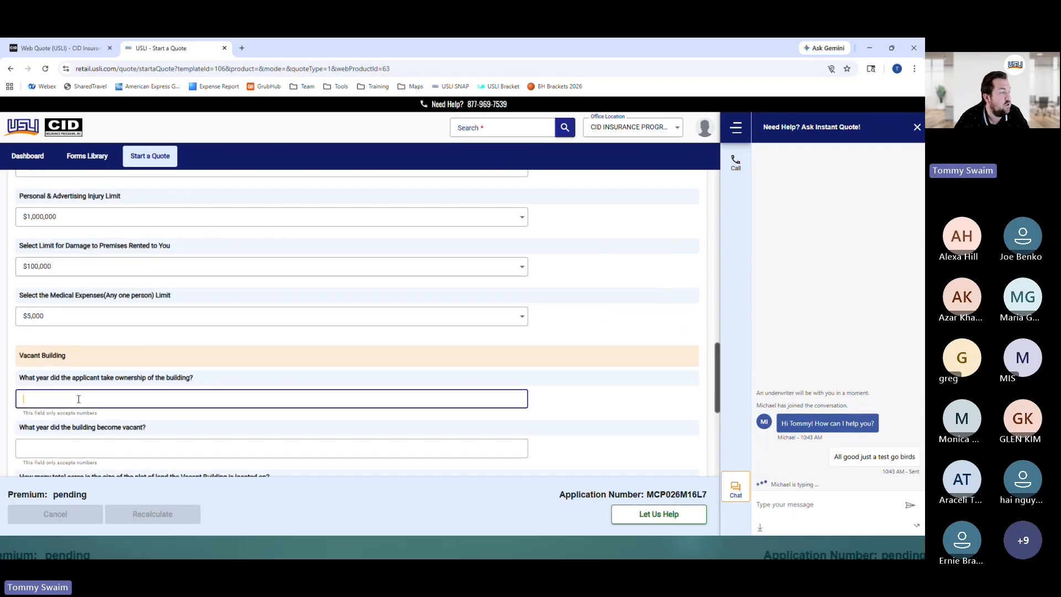
text(2020)
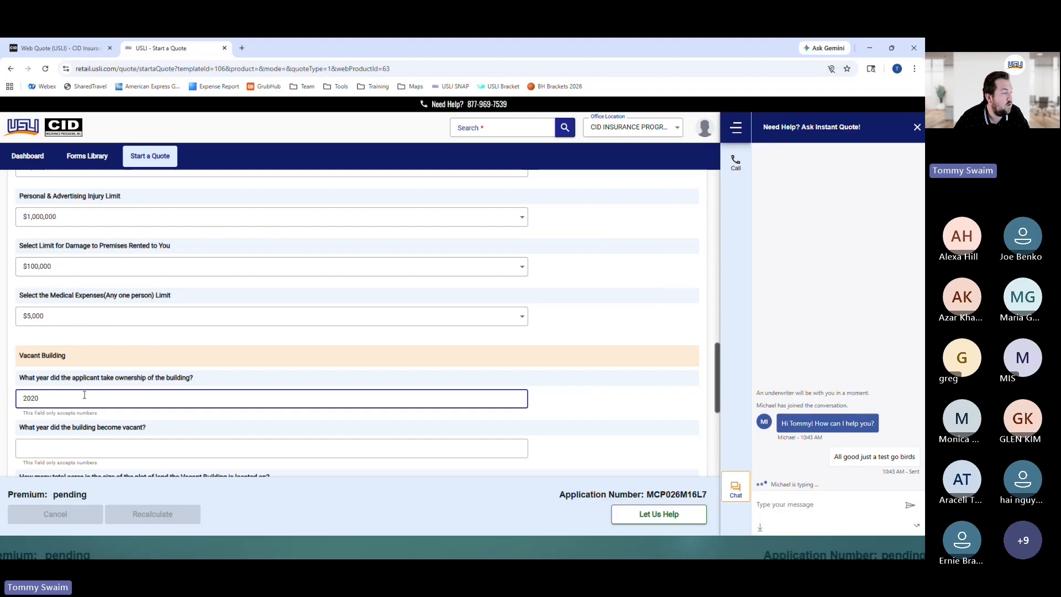
scroll(78, 387, down, 2)
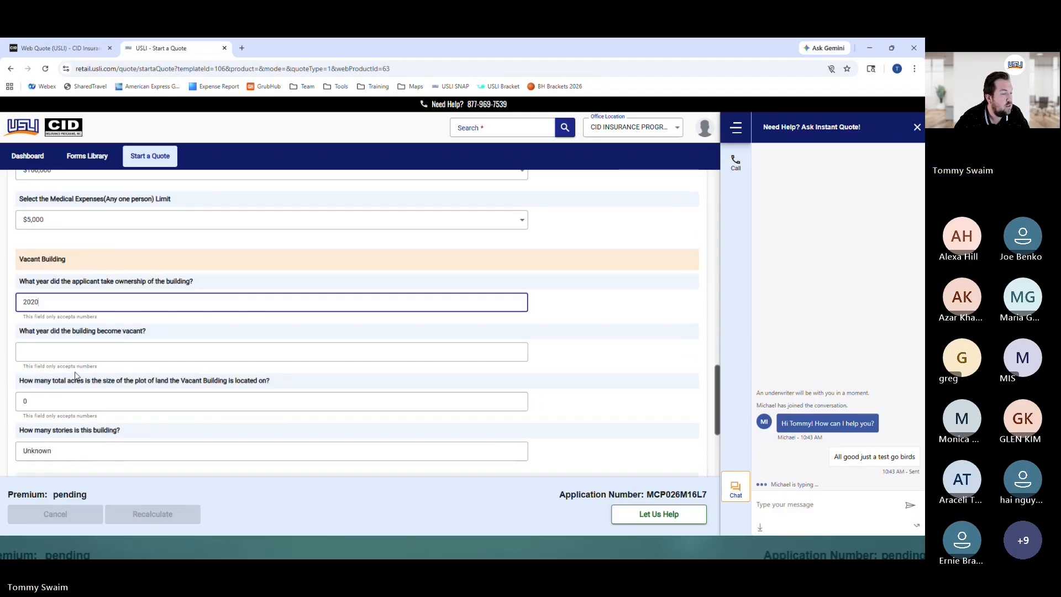
key(Tab)
text(2021)
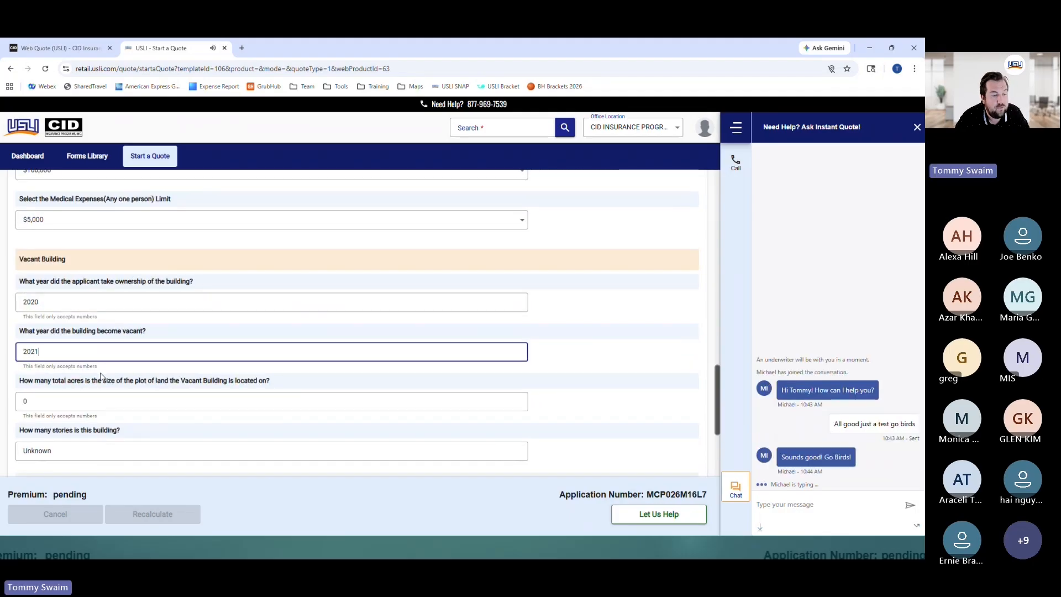
click(150, 373)
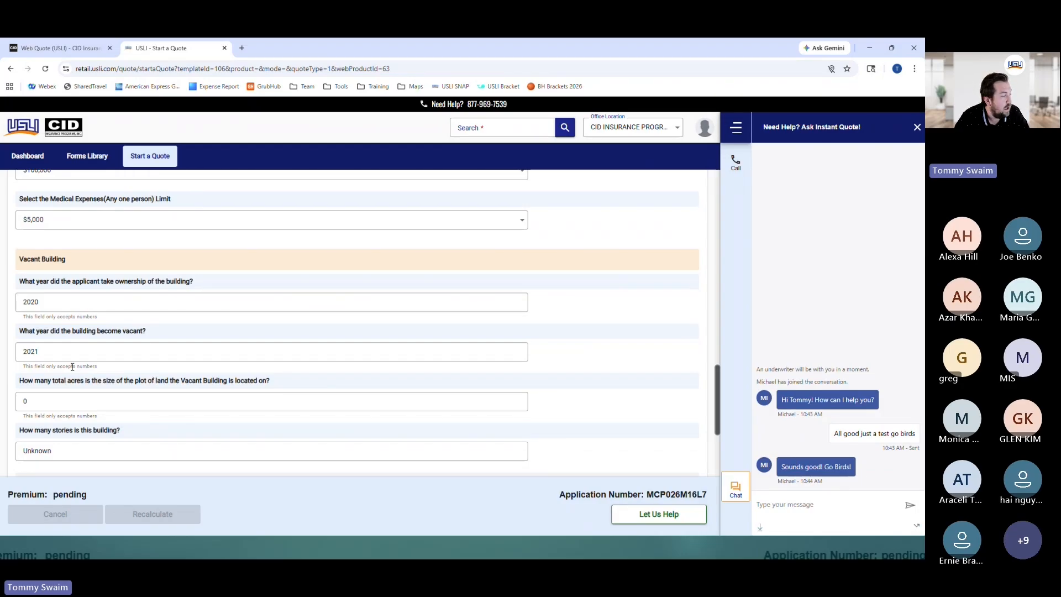
Change the plot size from 0 to 1 acre
scroll(59, 350, down, 1)
scroll(58, 350, down, 1)
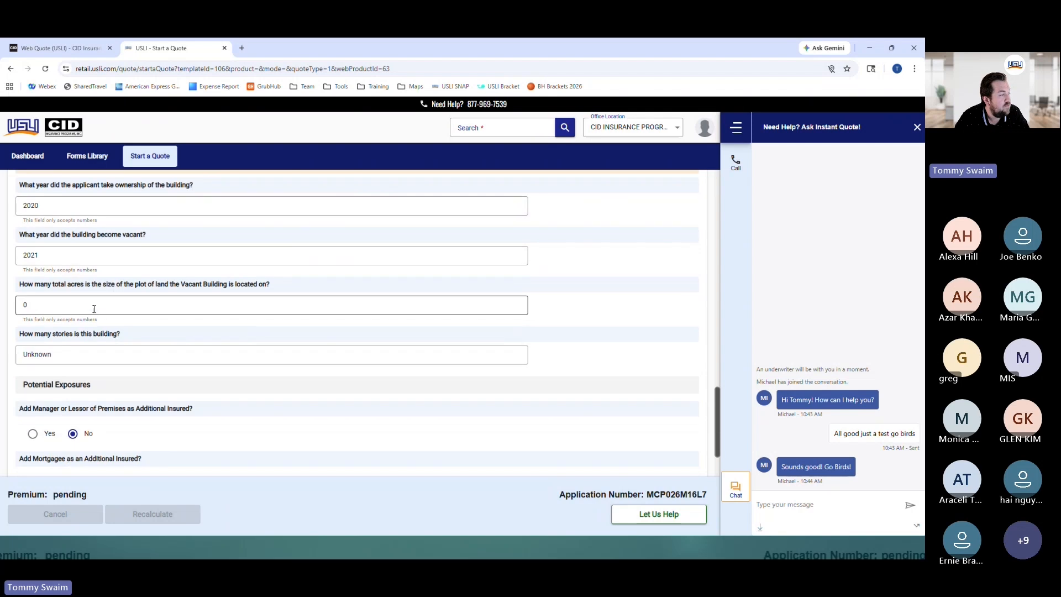
click(34, 305)
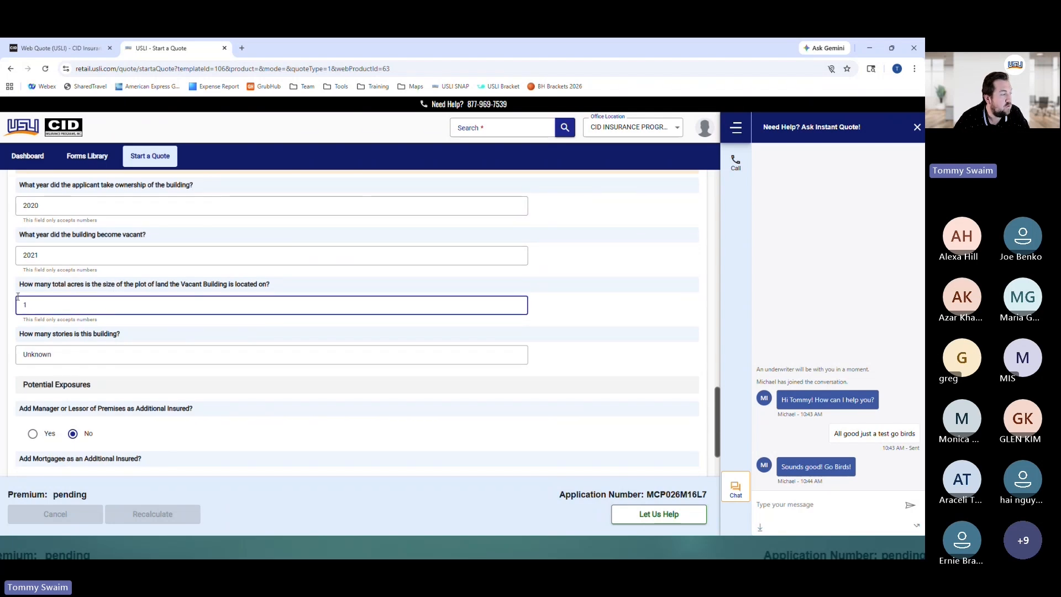
click(71, 360)
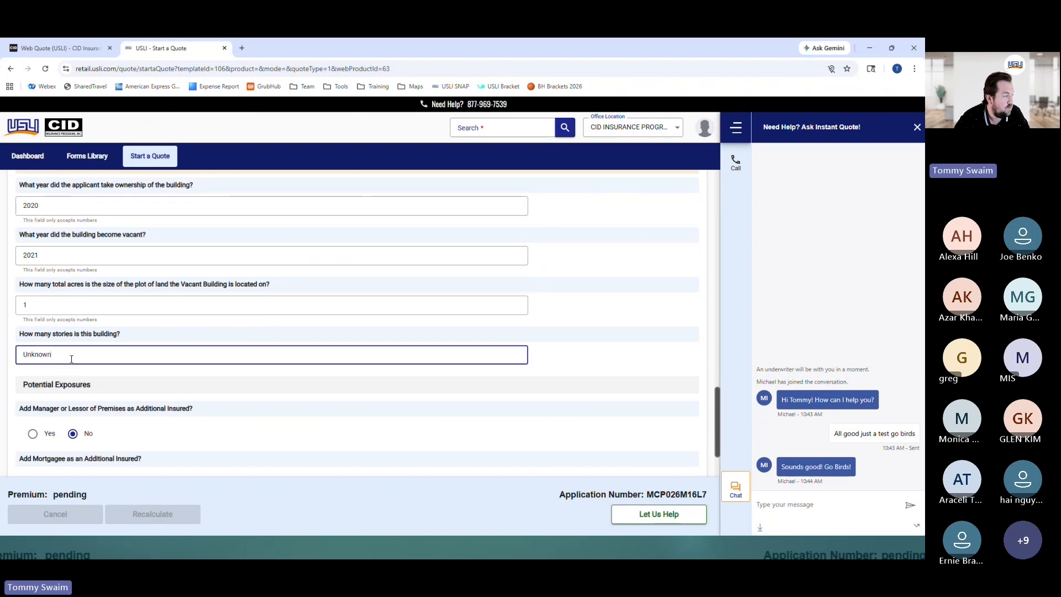
scroll(71, 359, down, 2)
Submit the application and highlight the resulting $720.67 premium on the quote summary
click(353, 440)
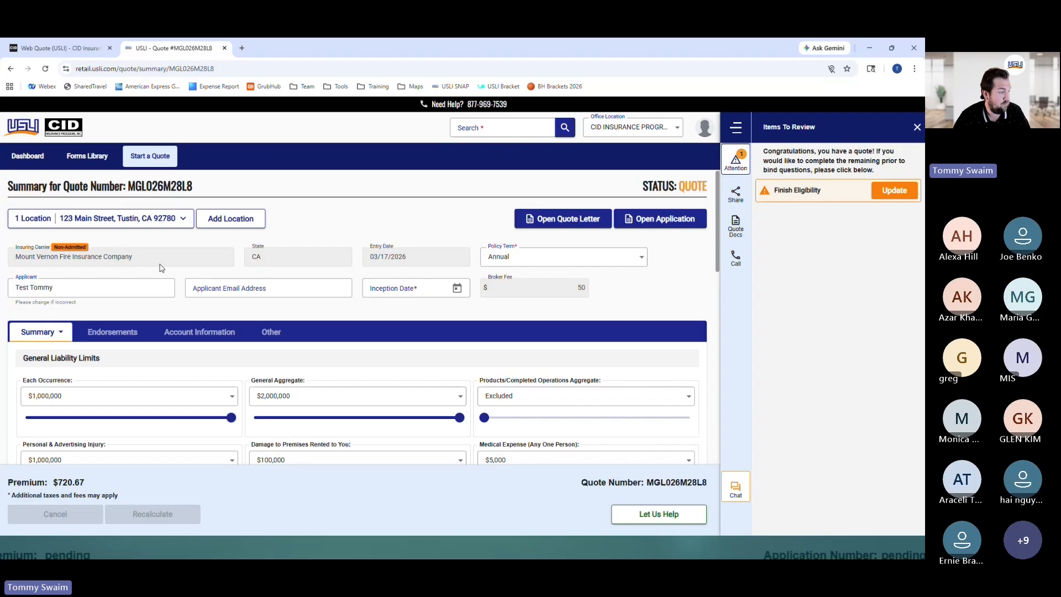
double_click(70, 482)
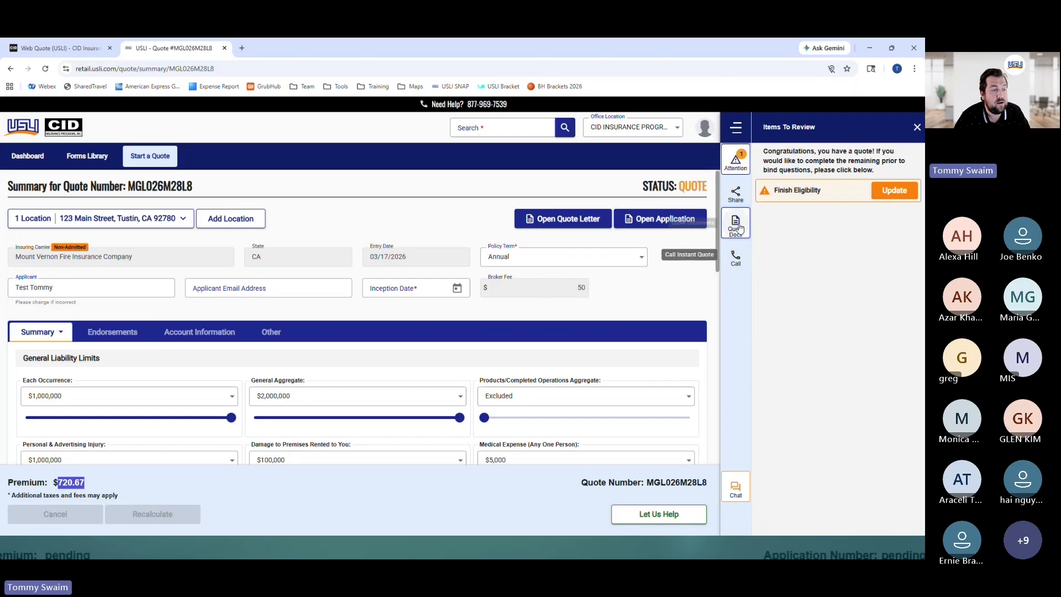
click(741, 205)
In the quote letter sharing options, add two extra recipient e-mail fields, then remove them
click(737, 198)
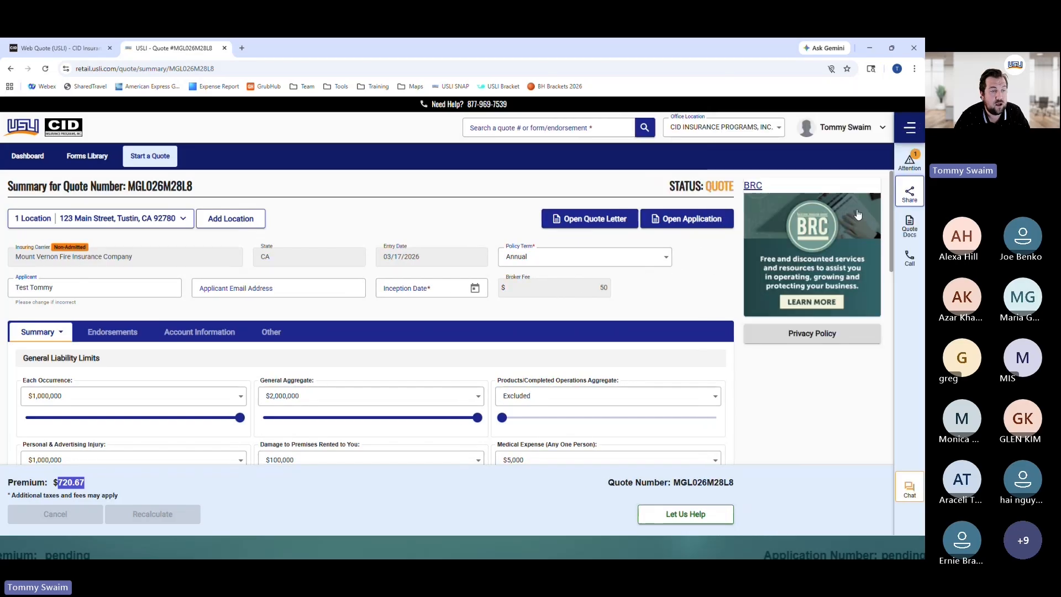
click(906, 198)
click(836, 219)
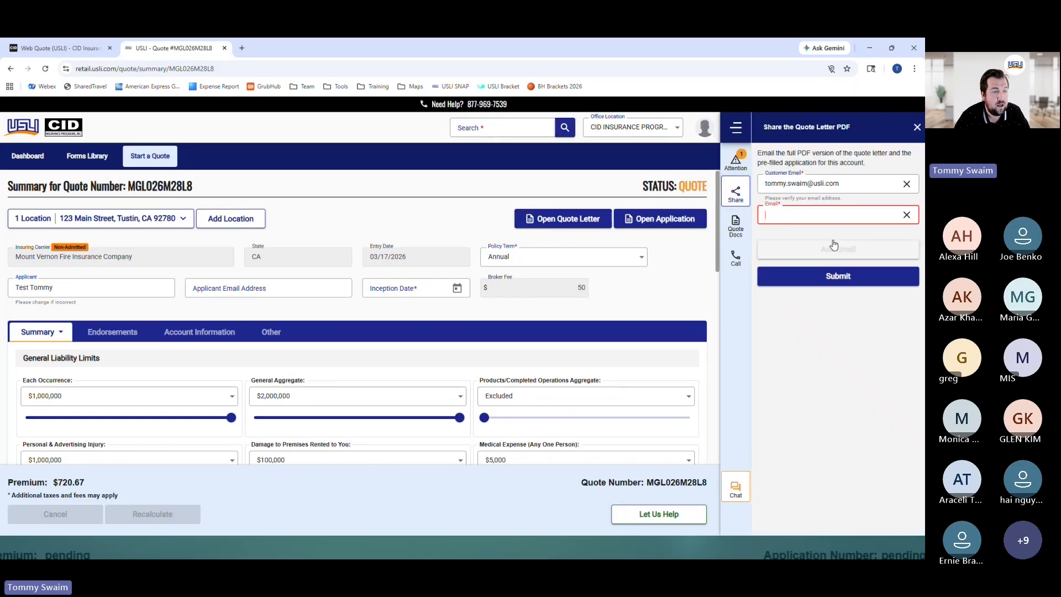
click(833, 246)
click(907, 216)
click(907, 216)
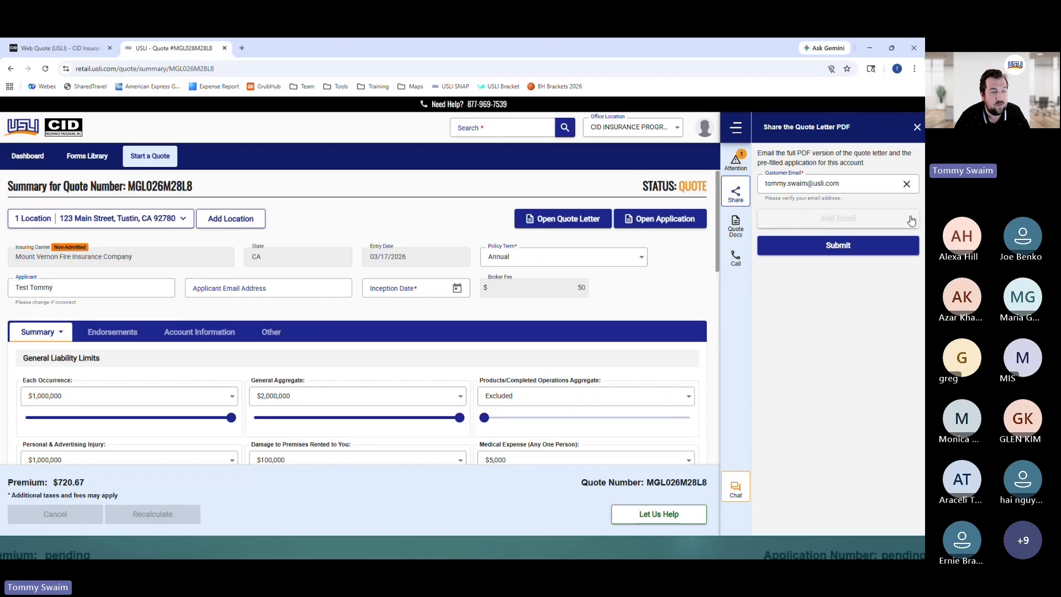
click(735, 161)
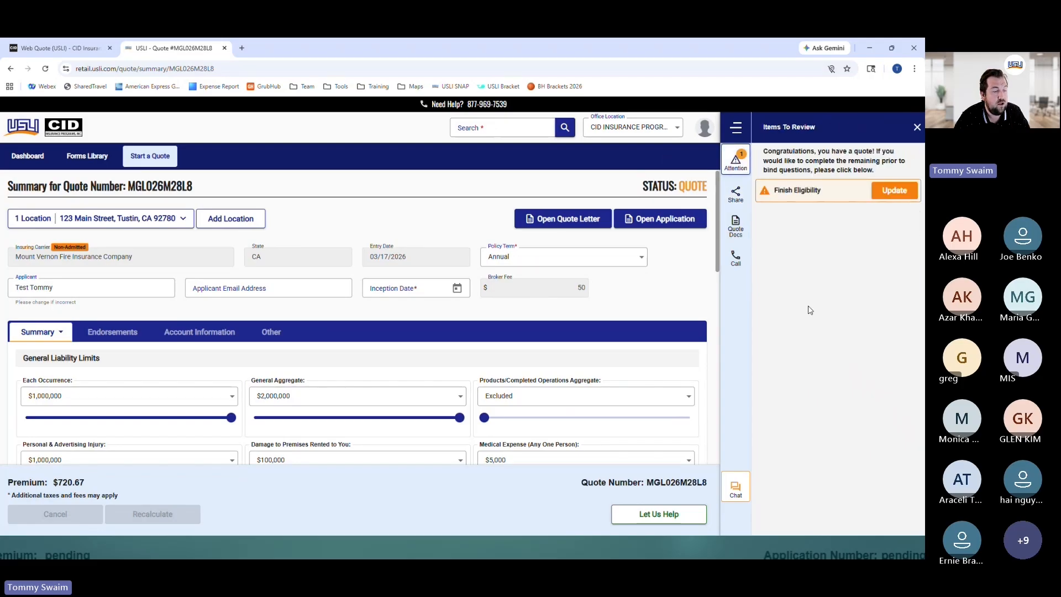
Answer No to the foreclosures, prior cancellation and docks-or-piers eligibility questions
click(895, 191)
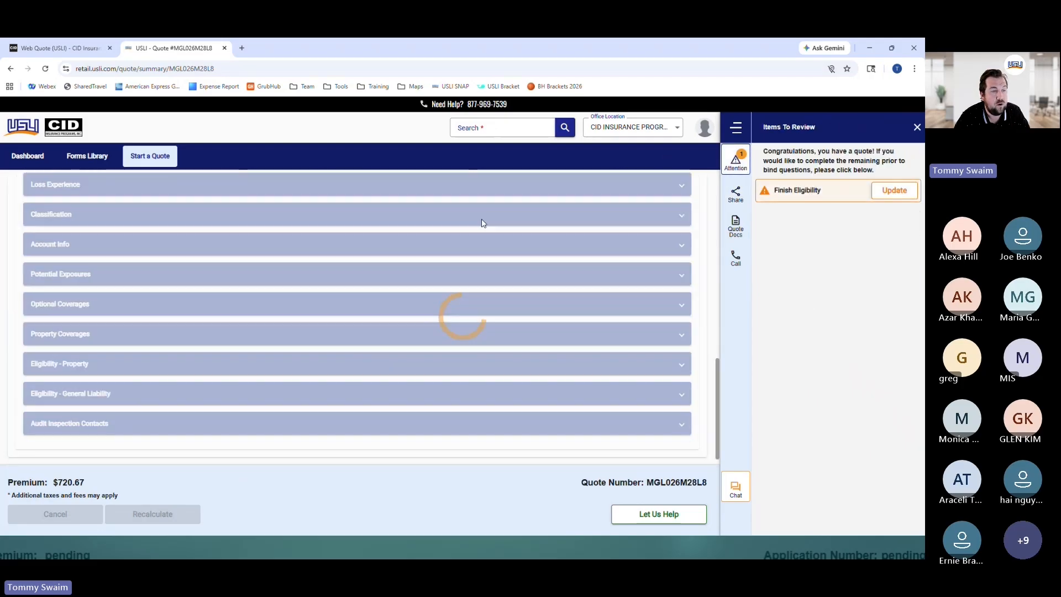
scroll(350, 223, down, 5)
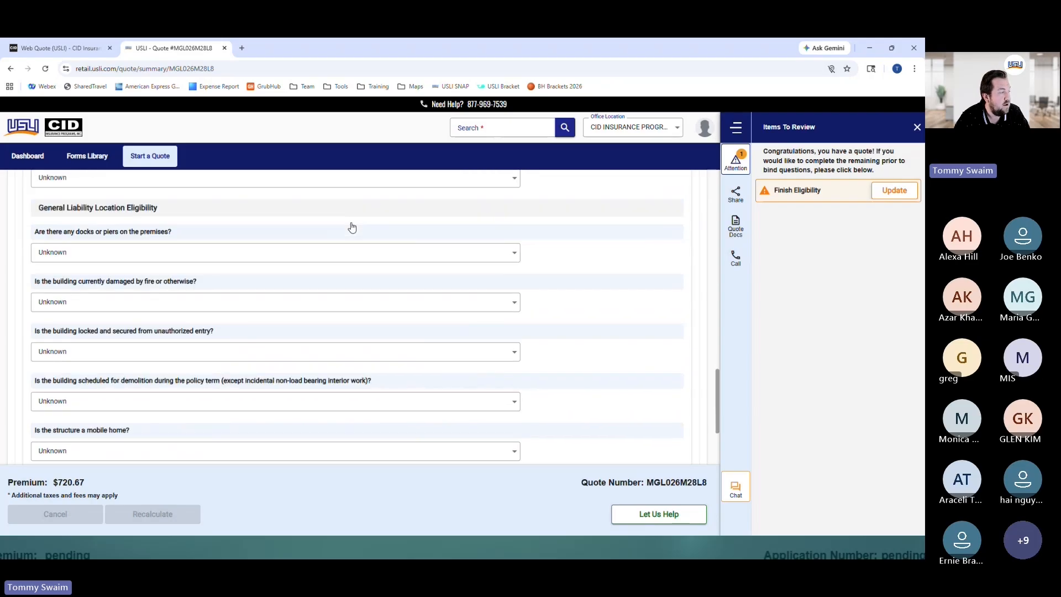
scroll(352, 226, up, 2)
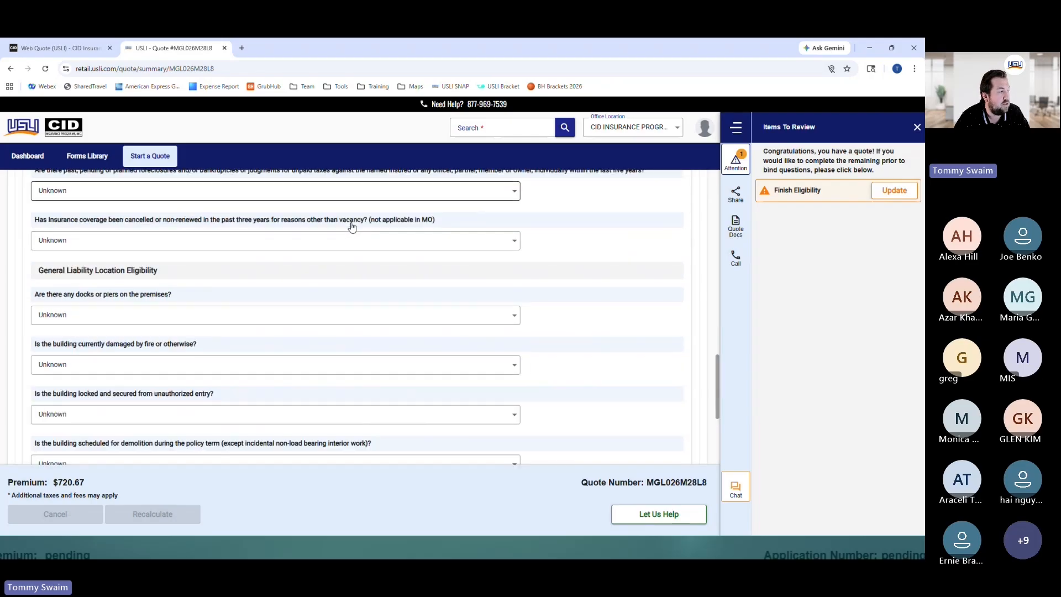
scroll(352, 227, up, 2)
click(85, 310)
click(64, 333)
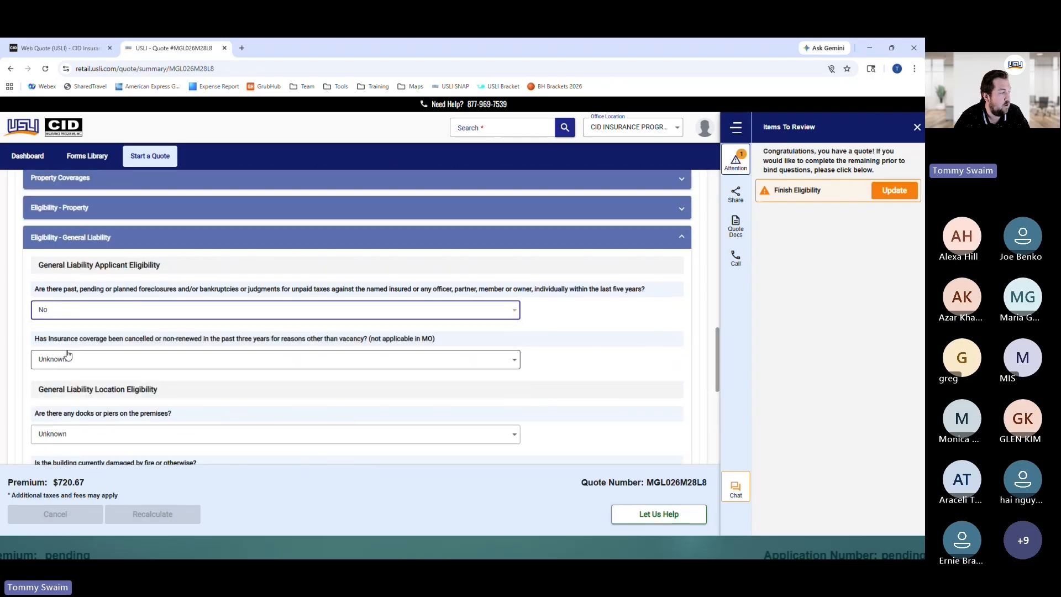
click(69, 358)
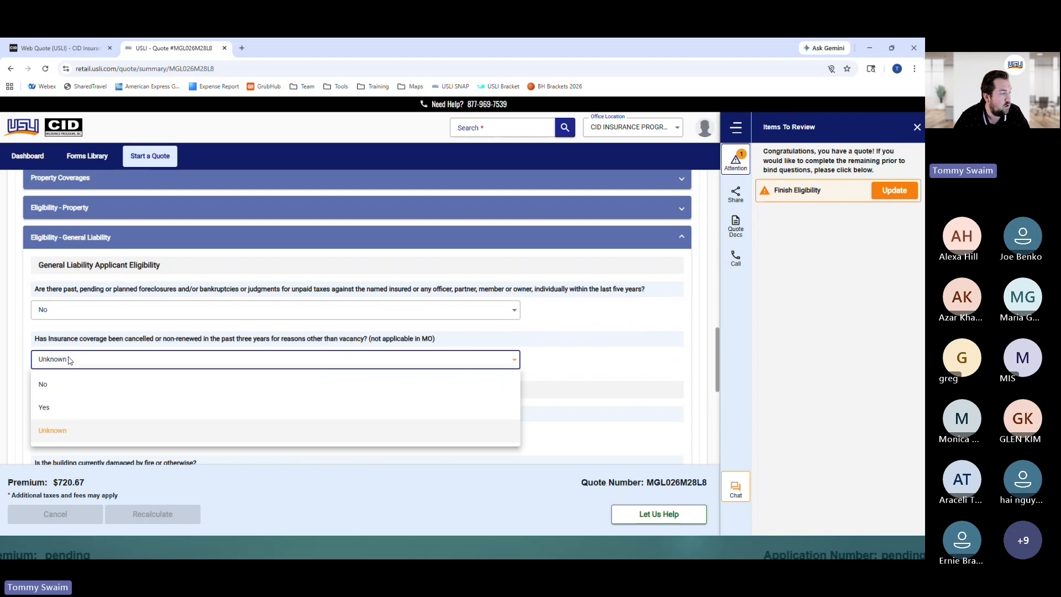
click(55, 384)
scroll(61, 387, down, 1)
click(79, 387)
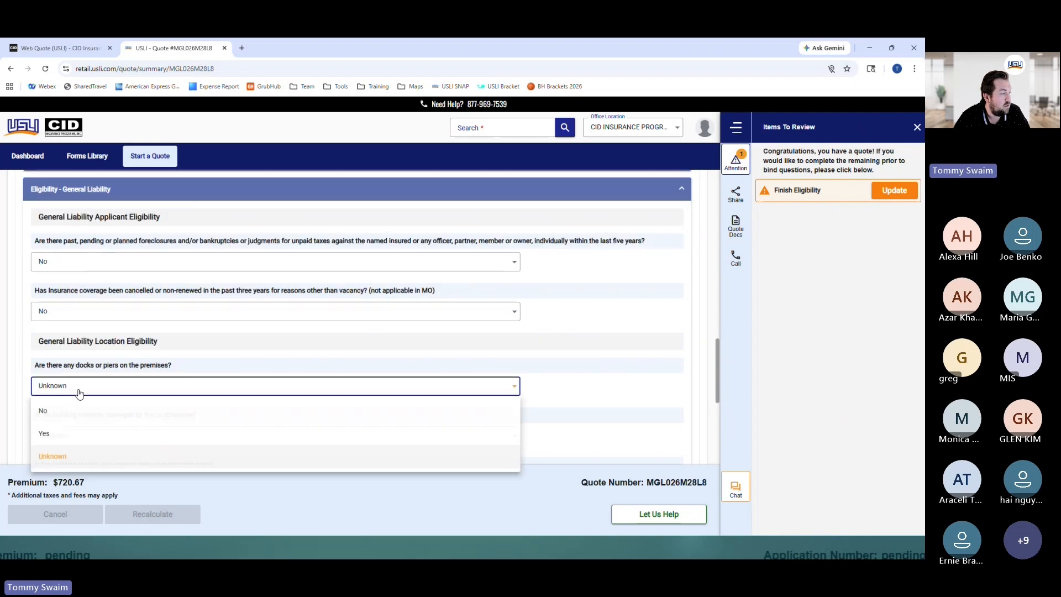
click(56, 412)
Answer No to fire damage, demolition and mobile home, Yes to locked/secured, and submit
scroll(81, 387, down, 1)
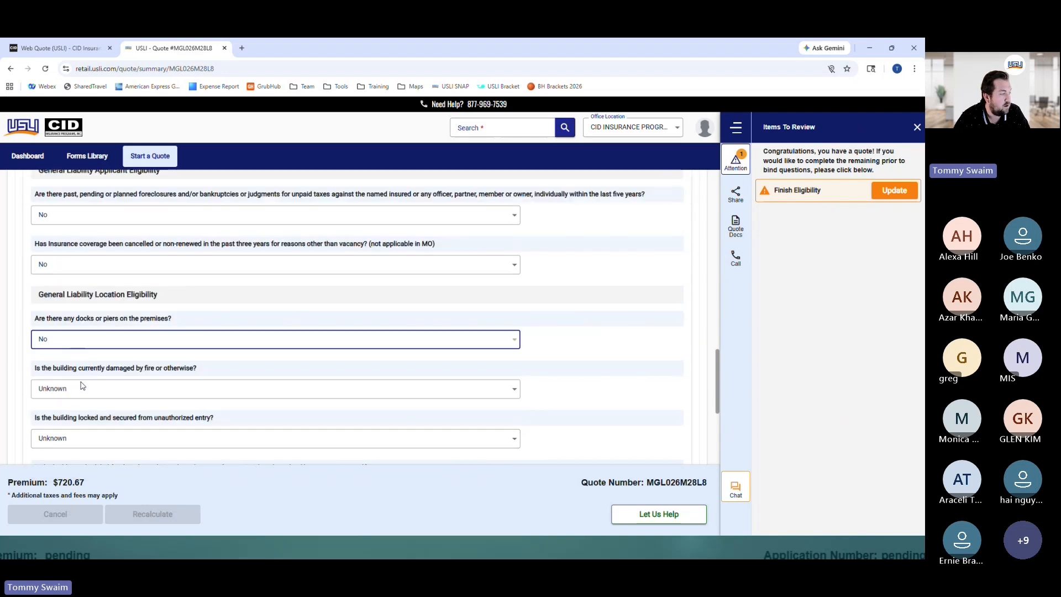
scroll(82, 385, down, 1)
click(73, 346)
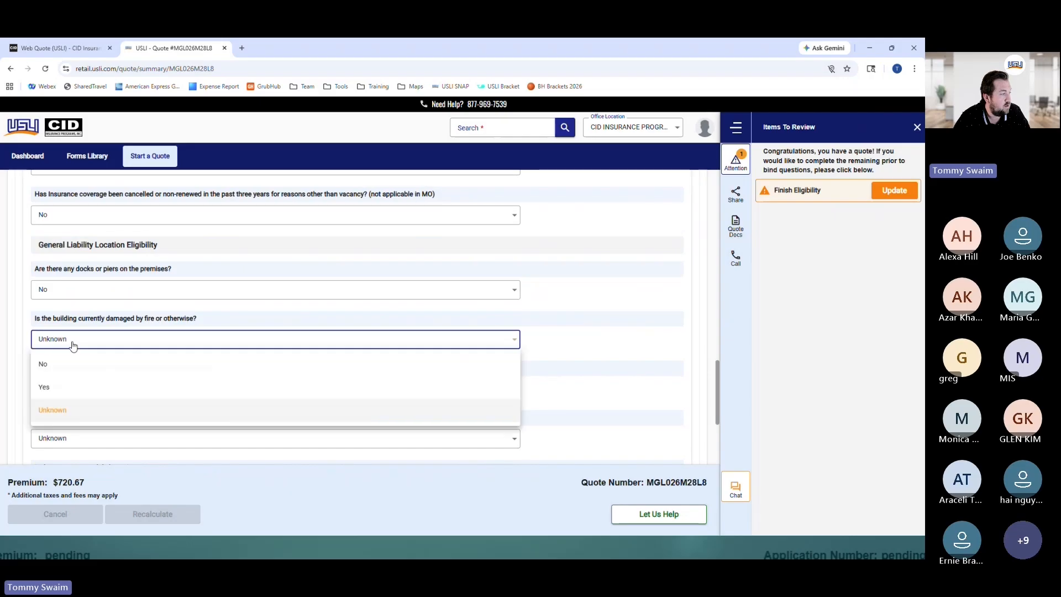
click(61, 365)
scroll(62, 367, down, 1)
click(49, 342)
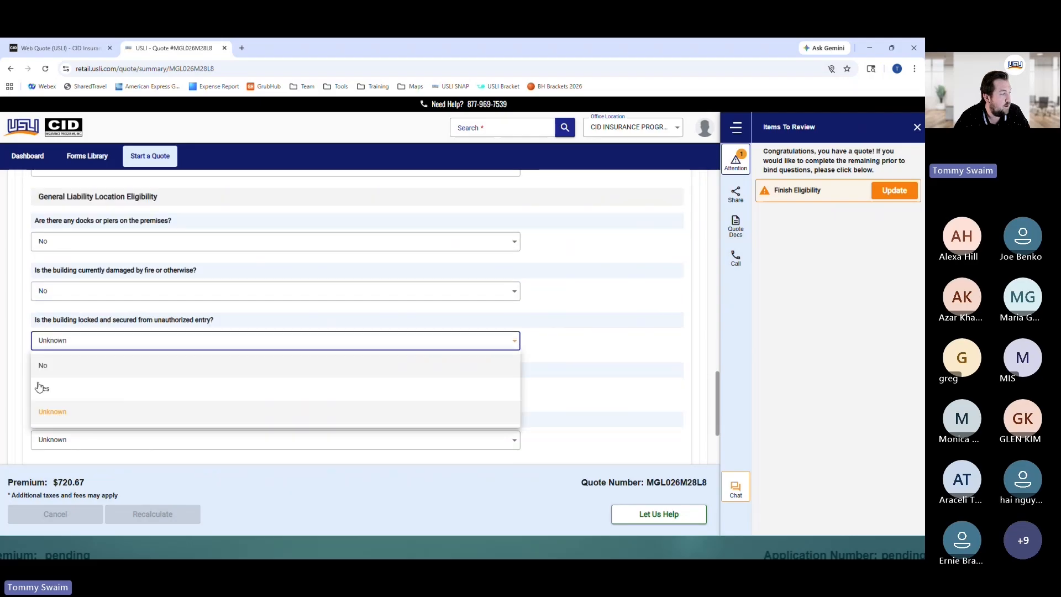
click(40, 388)
scroll(73, 351, down, 2)
click(61, 294)
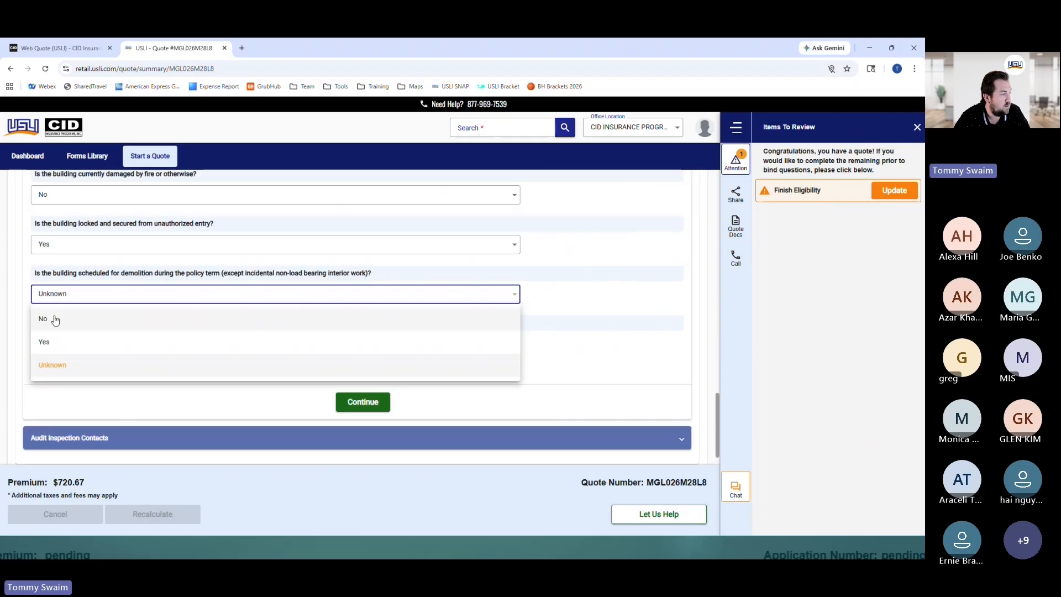
click(53, 319)
click(54, 346)
click(43, 372)
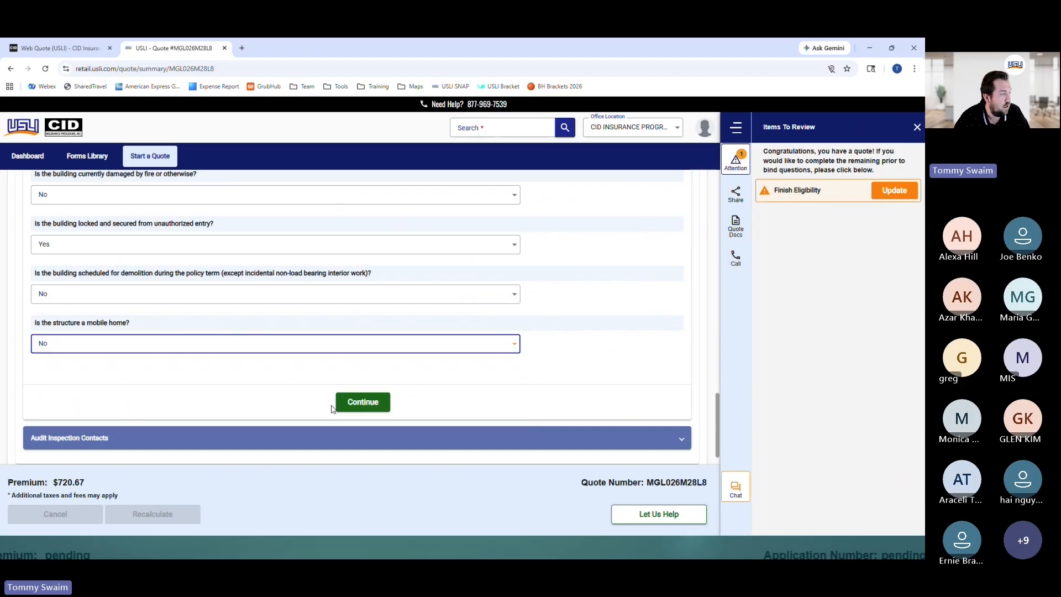
click(348, 401)
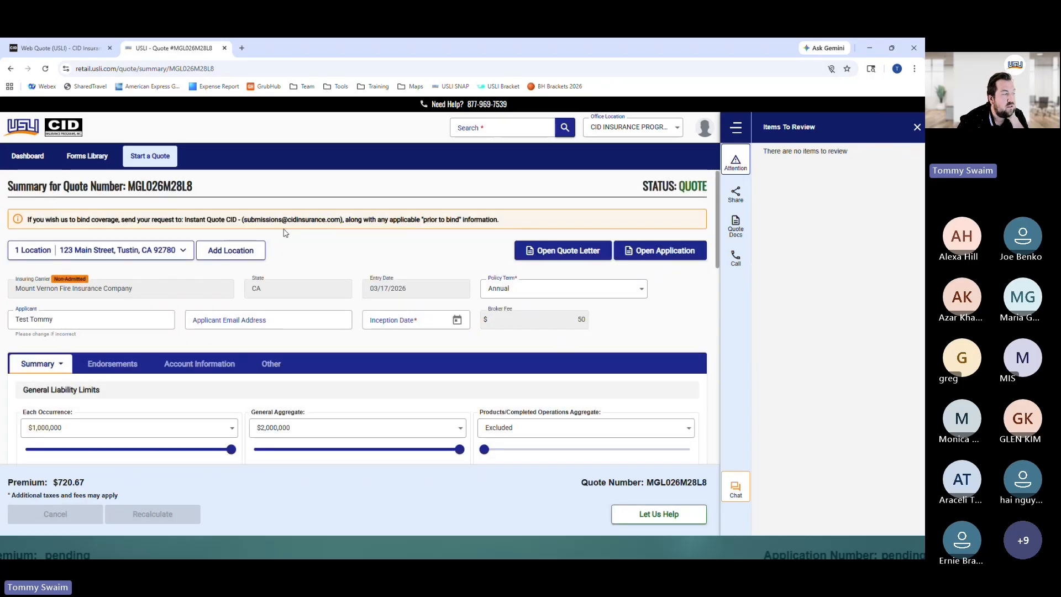
drag(243, 221, 339, 229)
click(336, 240)
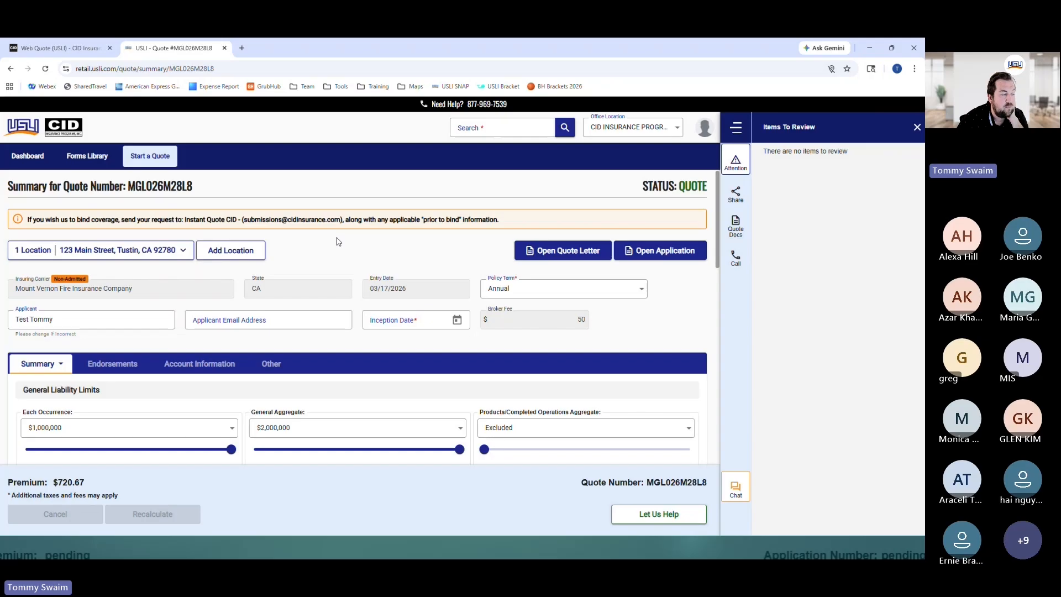
Search the Forms Library for 'bar' and browse the results
click(86, 156)
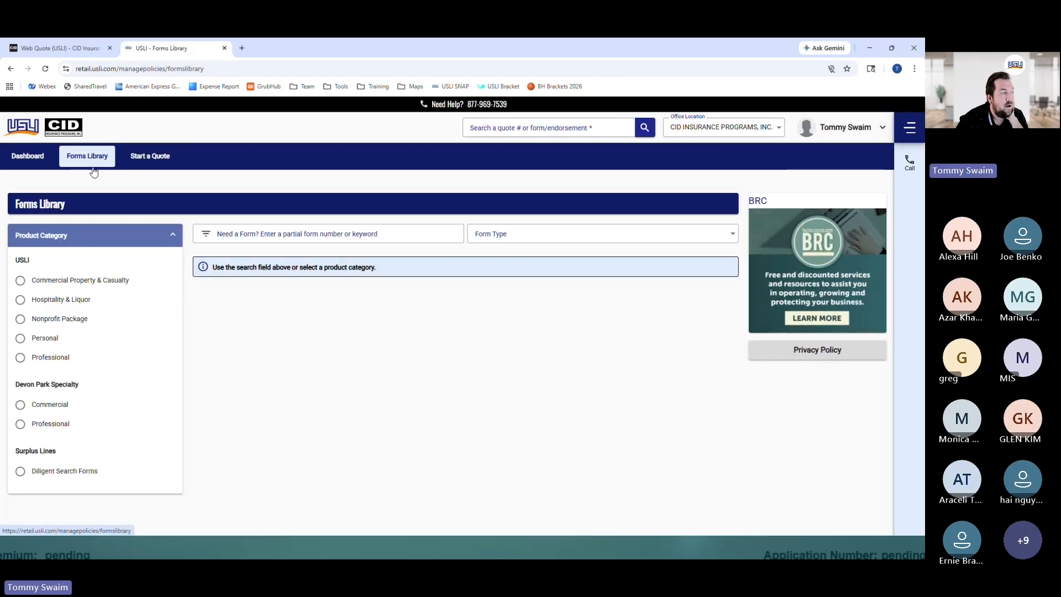
click(239, 234)
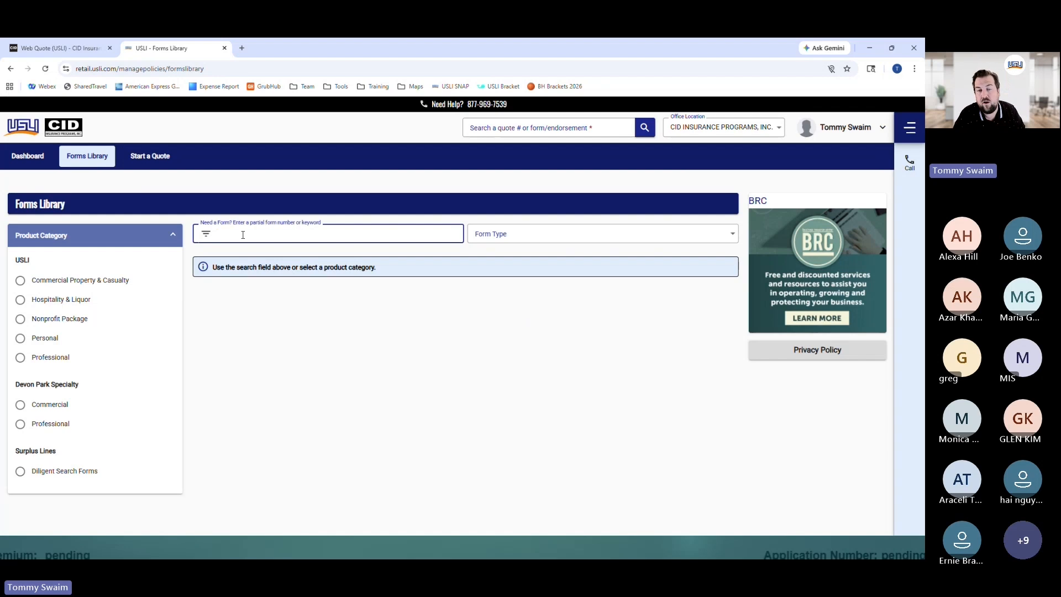
text(bar)
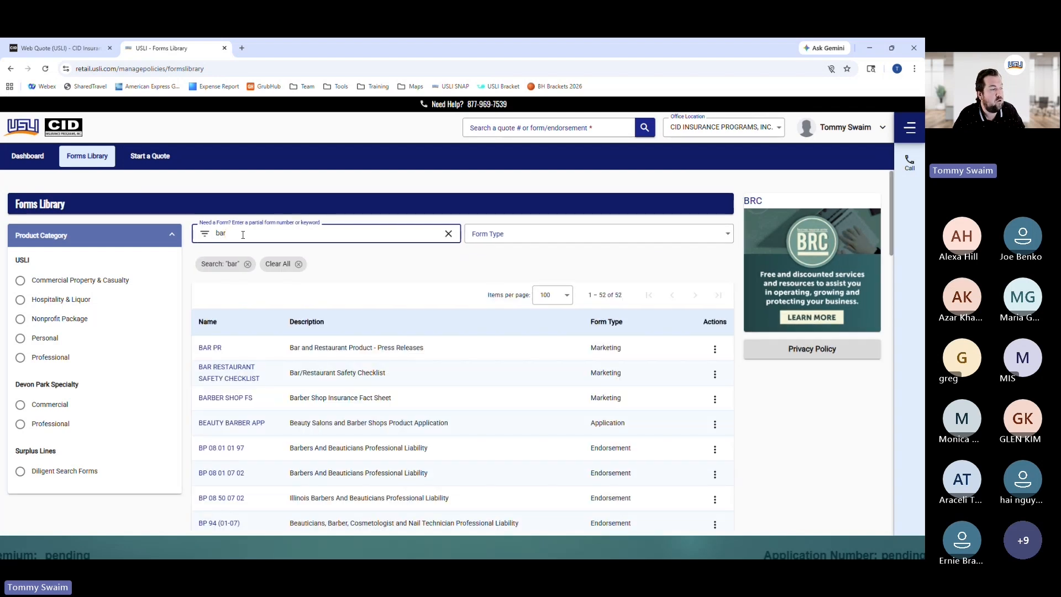
scroll(569, 290, down, 2)
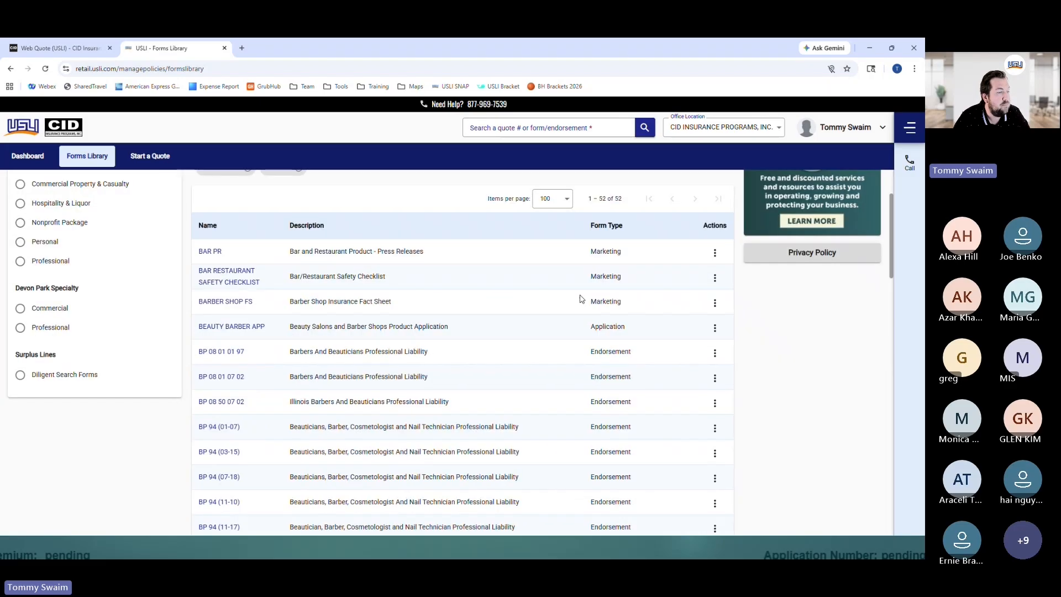
scroll(580, 299, down, 2)
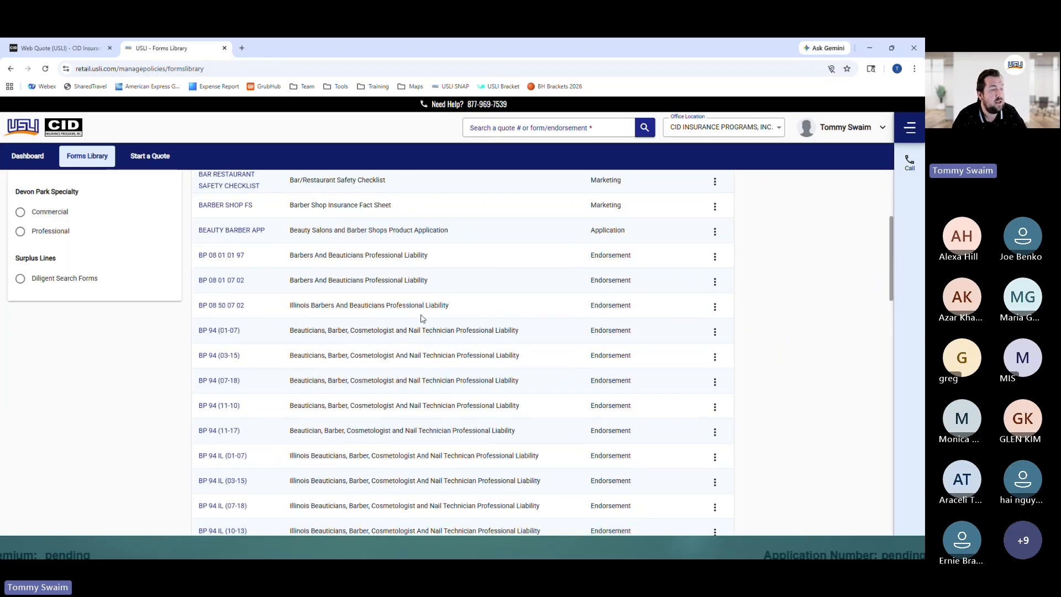
Narrow the form search to BP 94 (01-07), then return to the Dashboard
drag(242, 330, 200, 330)
key(ctrl+c)
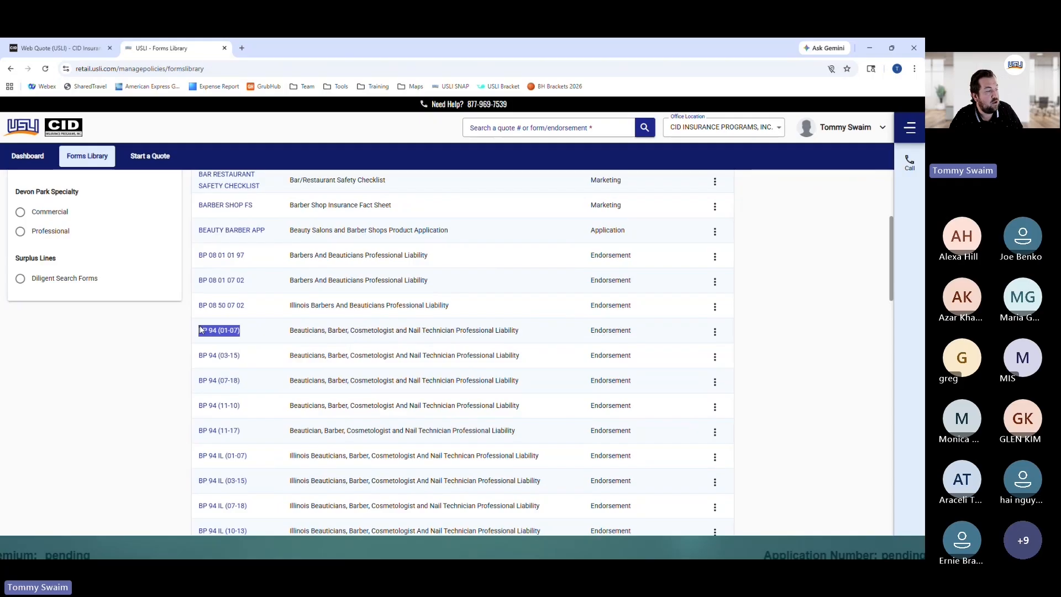
scroll(377, 276, up, 4)
double_click(284, 232)
key(ctrl+v)
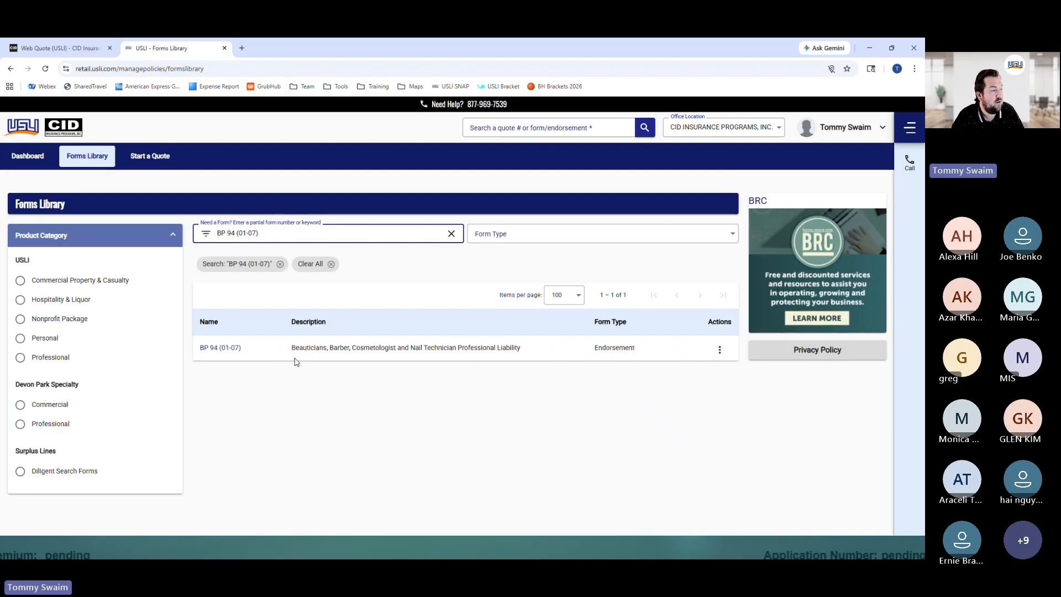
click(34, 158)
scroll(321, 310, down, 1)
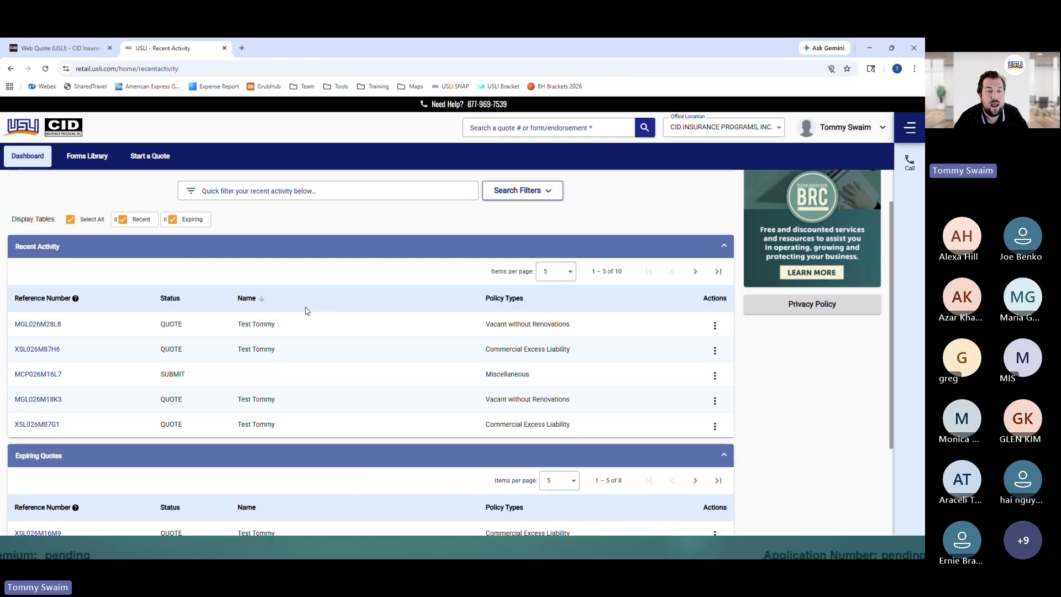
scroll(260, 332, down, 3)
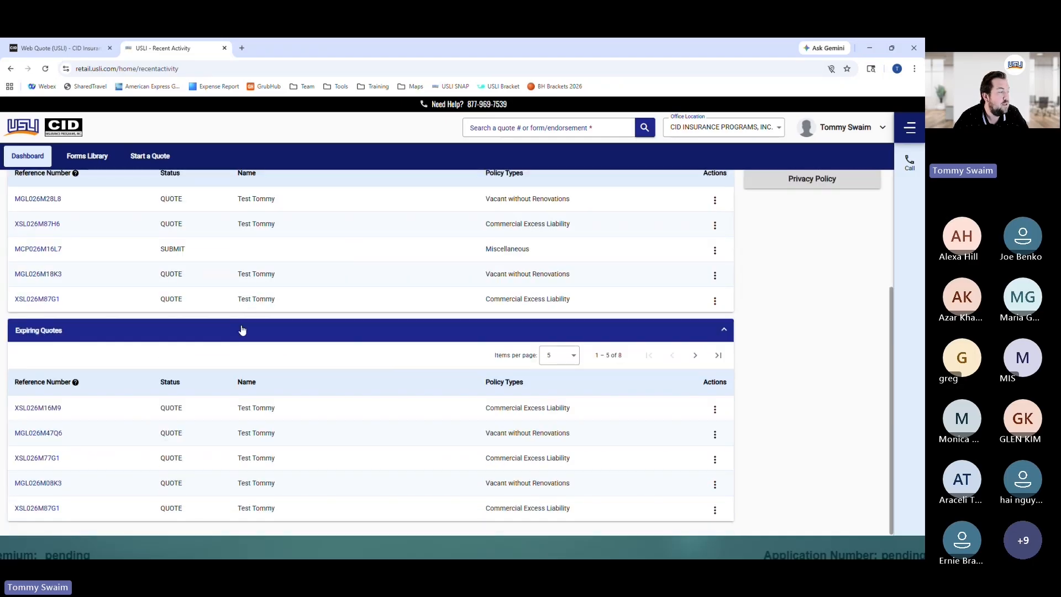
scroll(241, 330, up, 2)
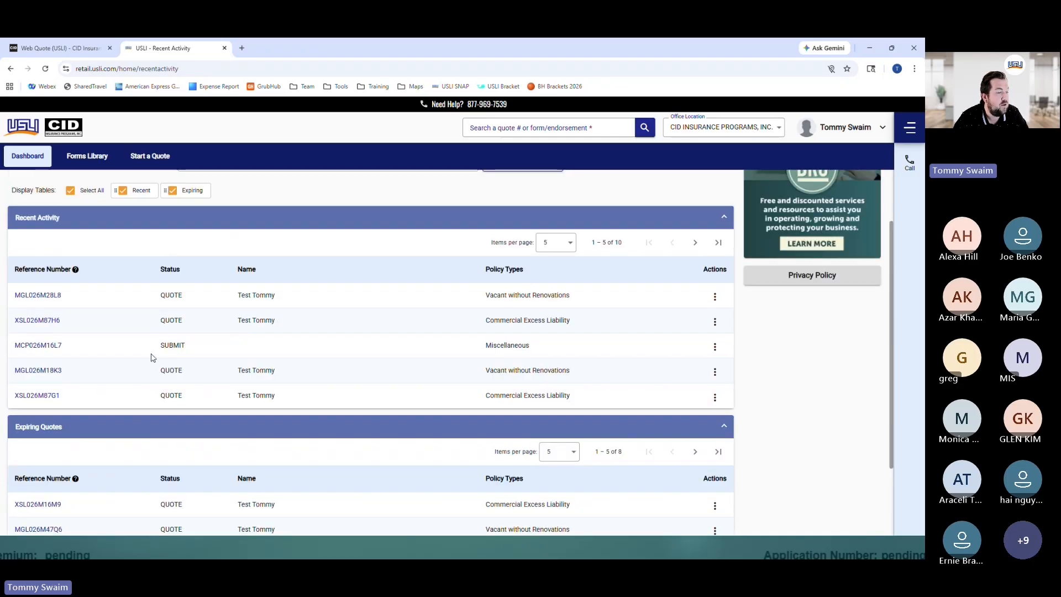
click(37, 296)
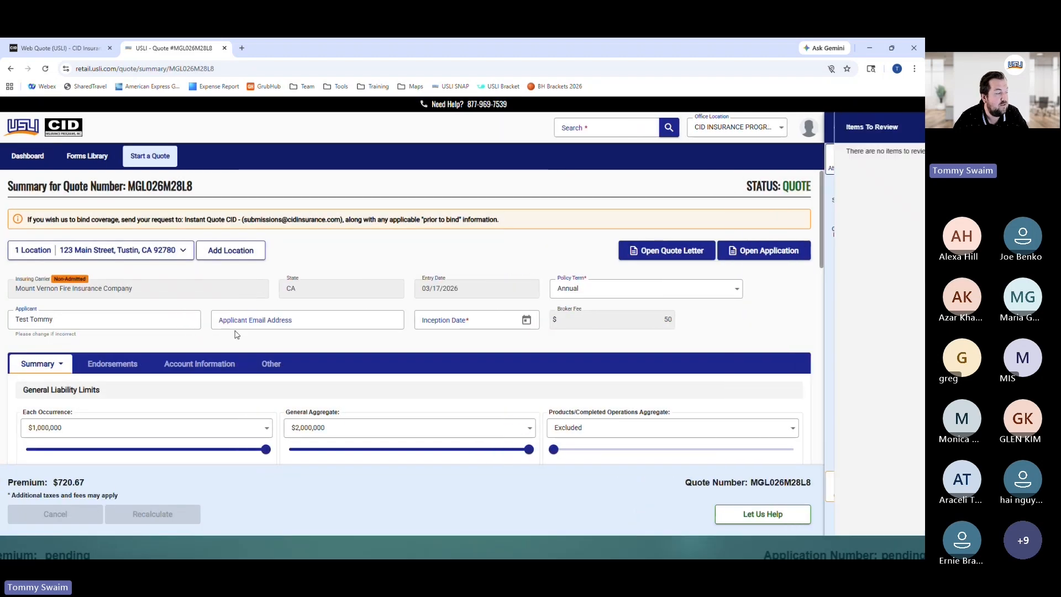
click(38, 160)
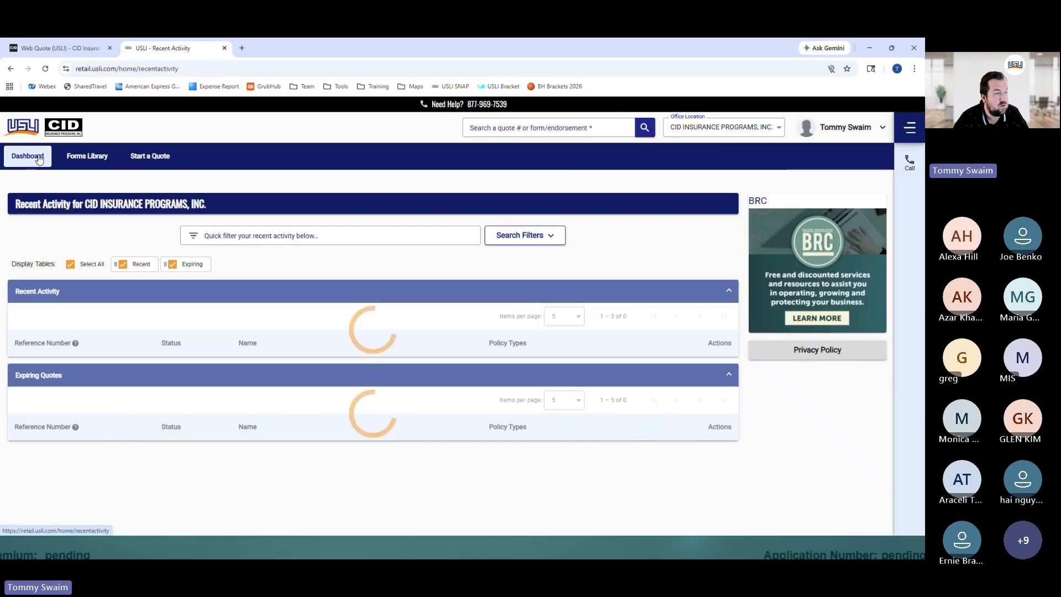
click(55, 372)
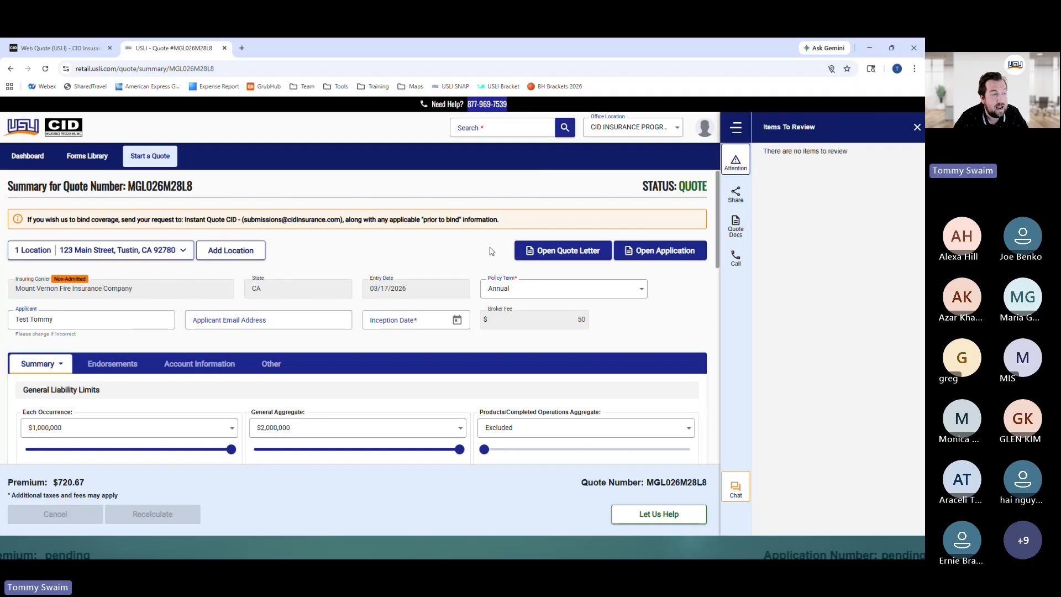
drag(707, 485, 647, 486)
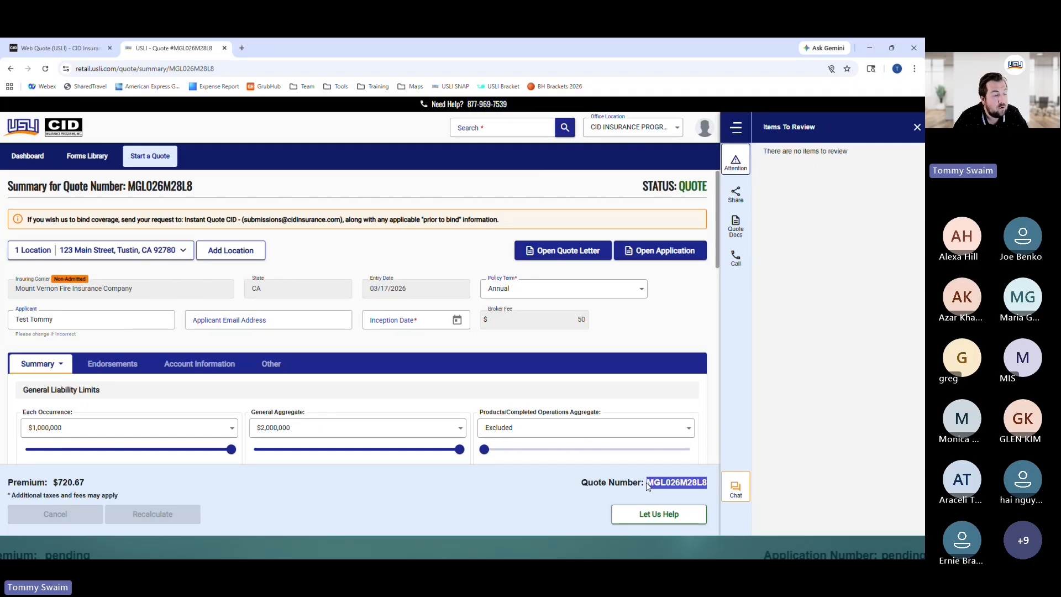
click(736, 487)
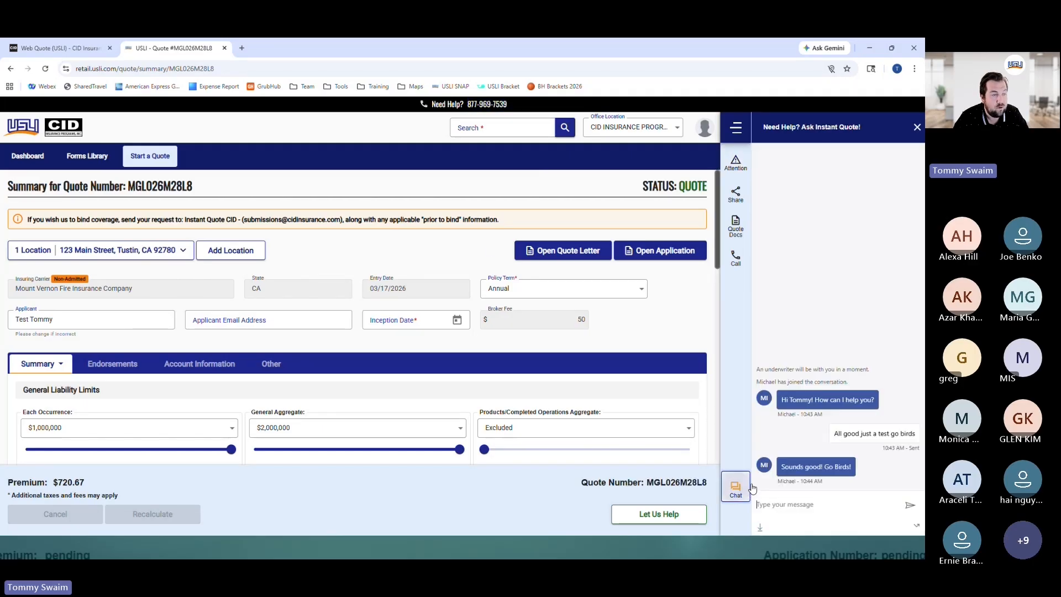
click(869, 48)
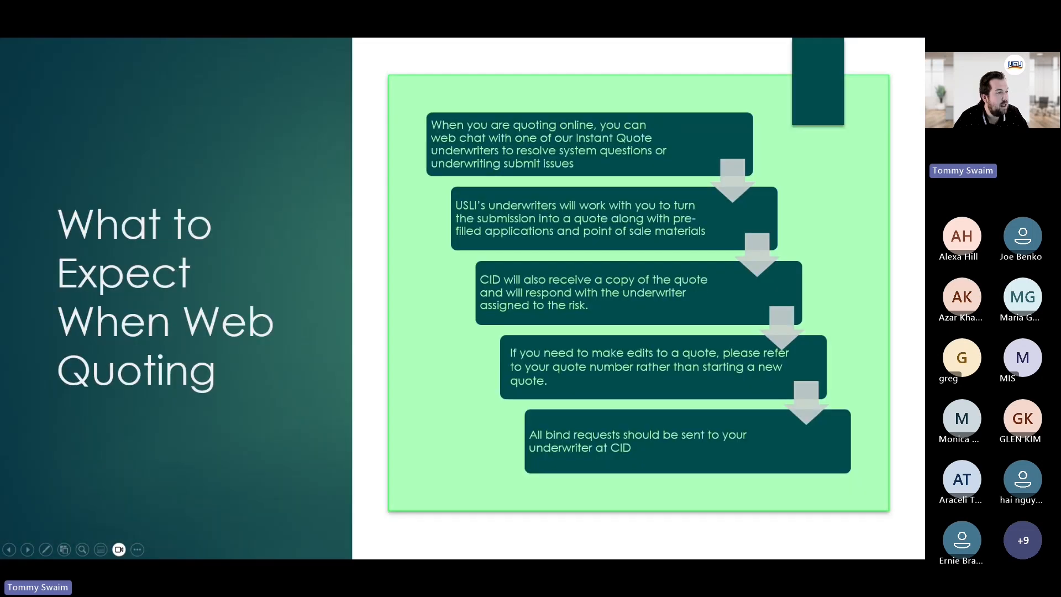